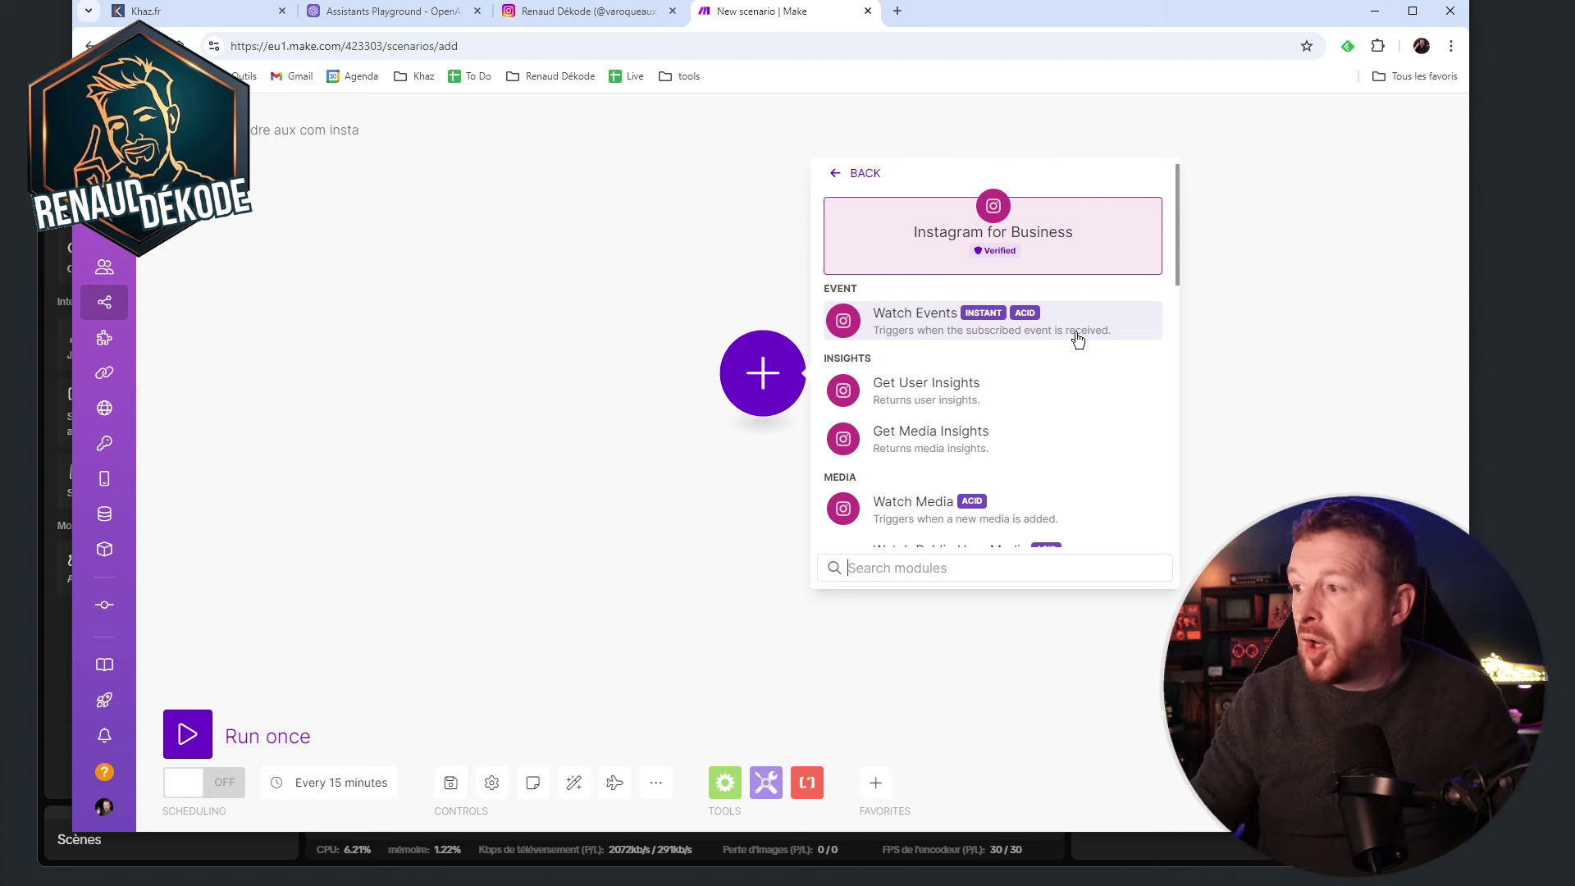
- Examine the available Instagram for Business modules, from events and media through comments and stories
scroll(993, 361, "down", 2)
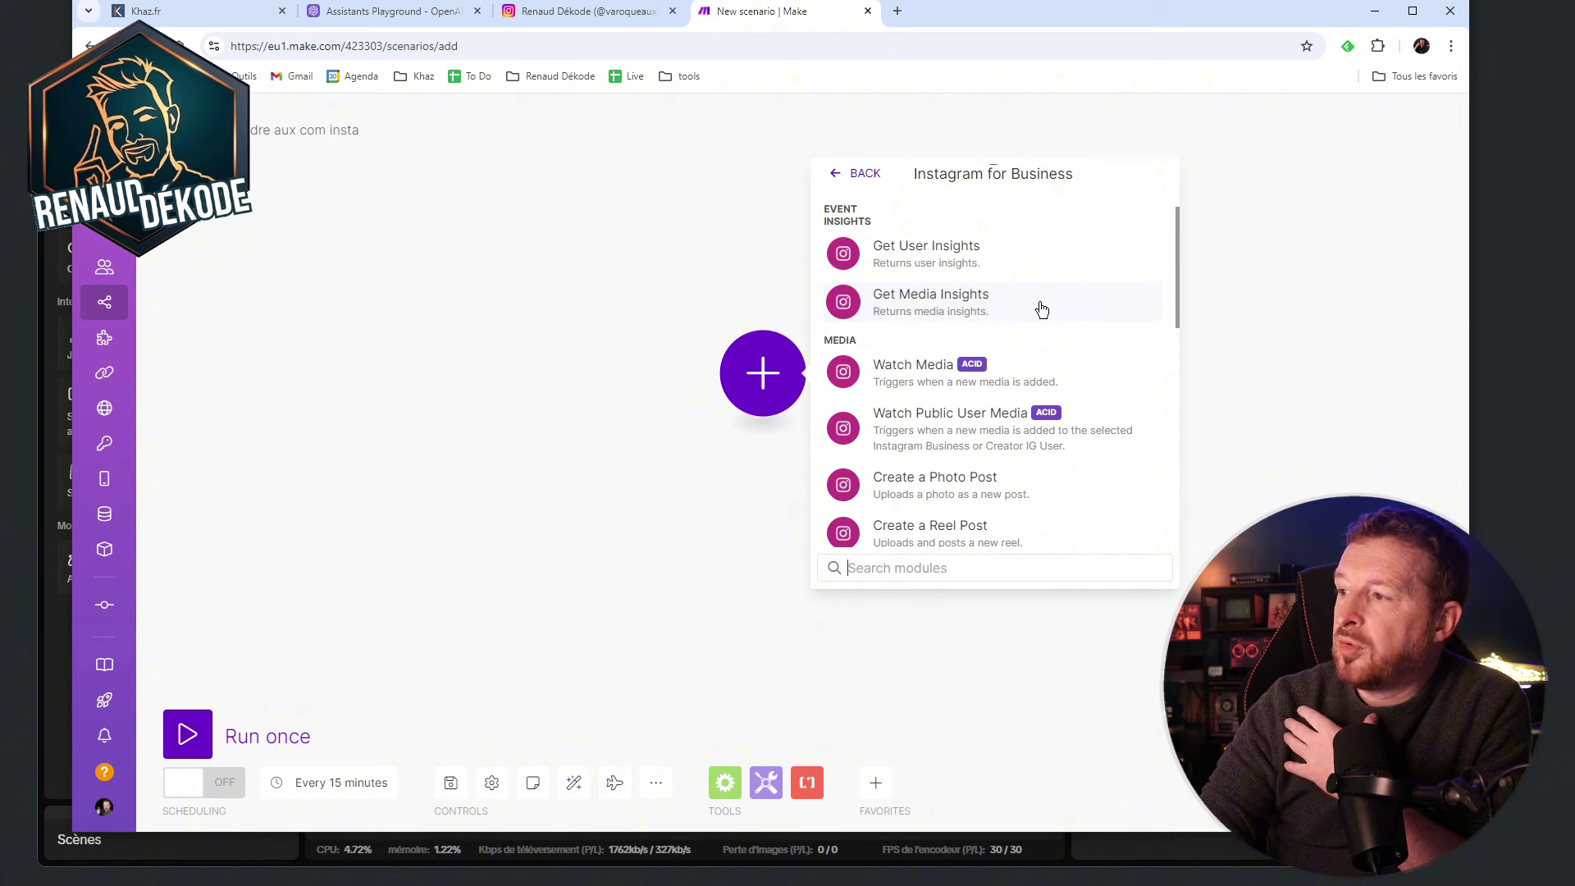
scroll(1042, 309, "down", 2)
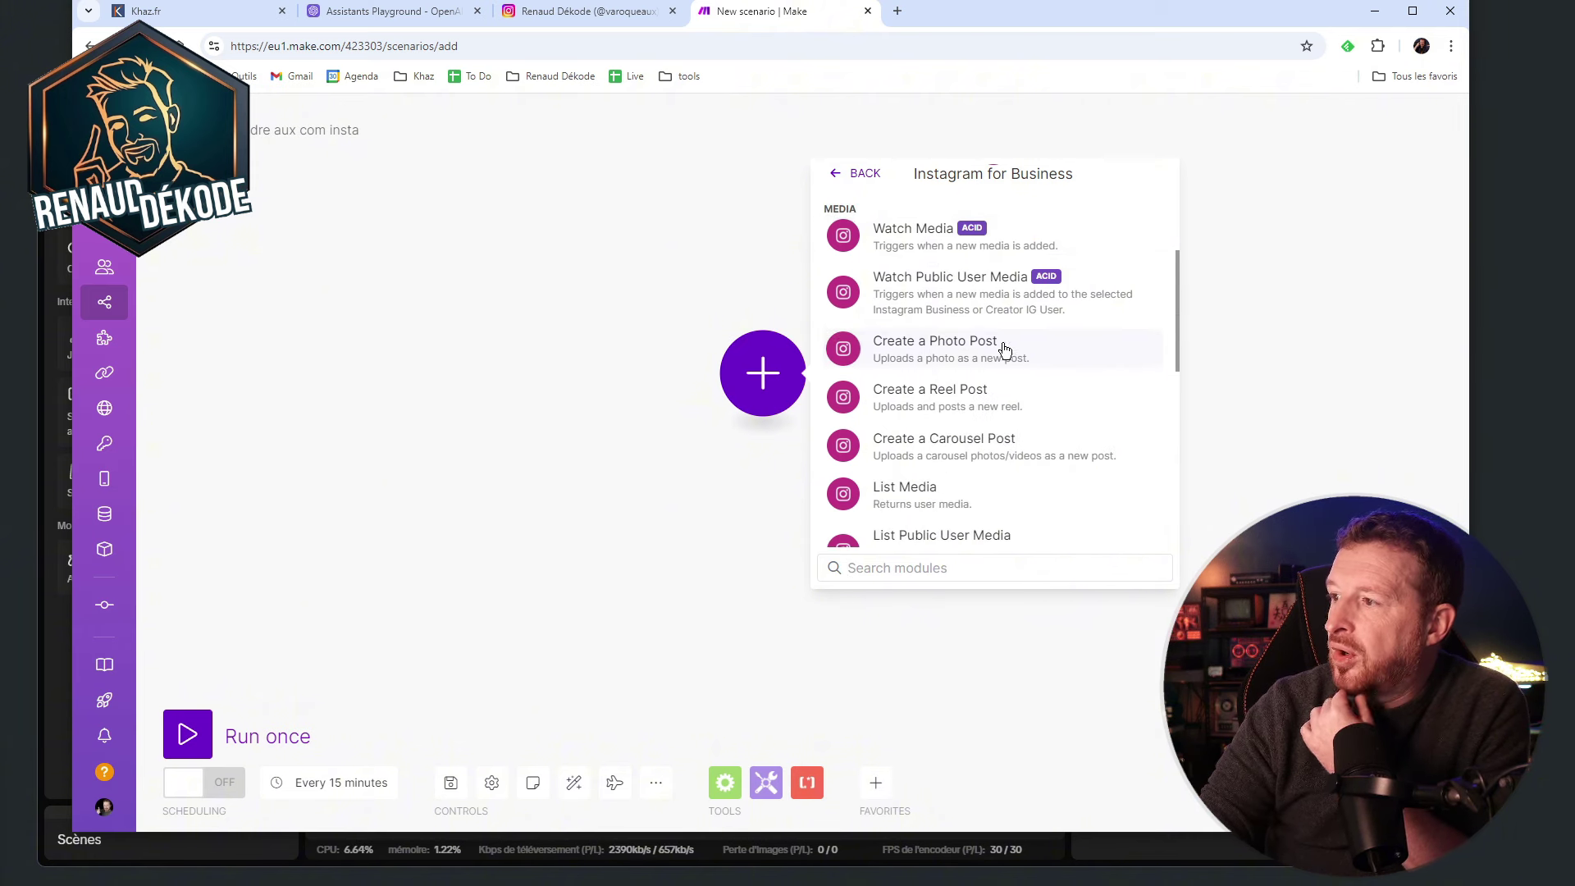
scroll(1051, 355, "down", 3)
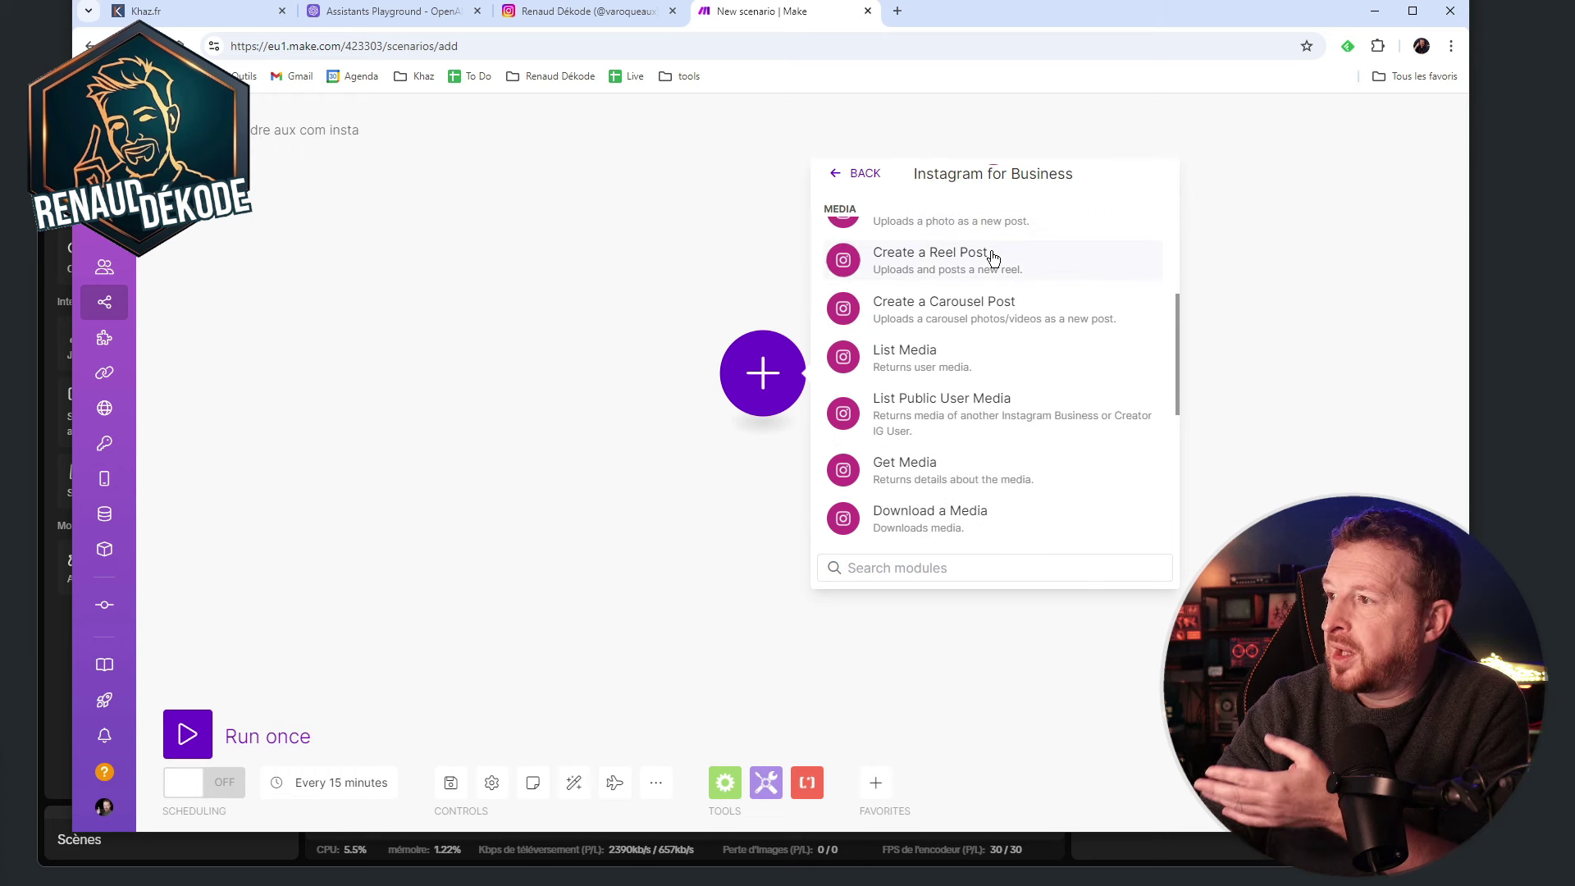
scroll(997, 296, "up", 3)
scroll(974, 410, "down", 2)
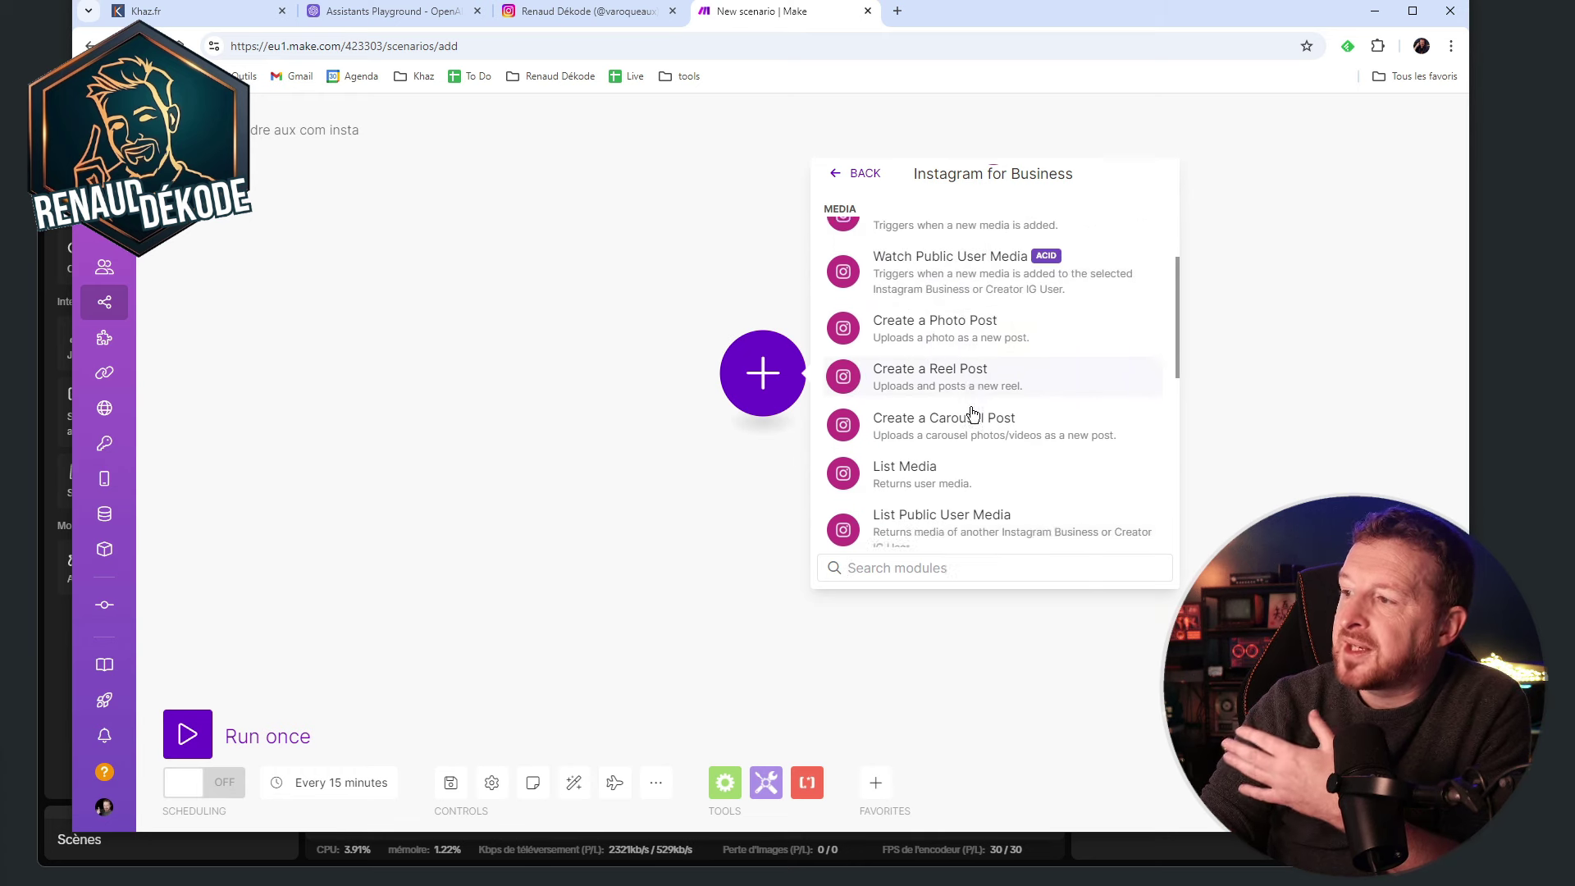
scroll(997, 312, "down", 4)
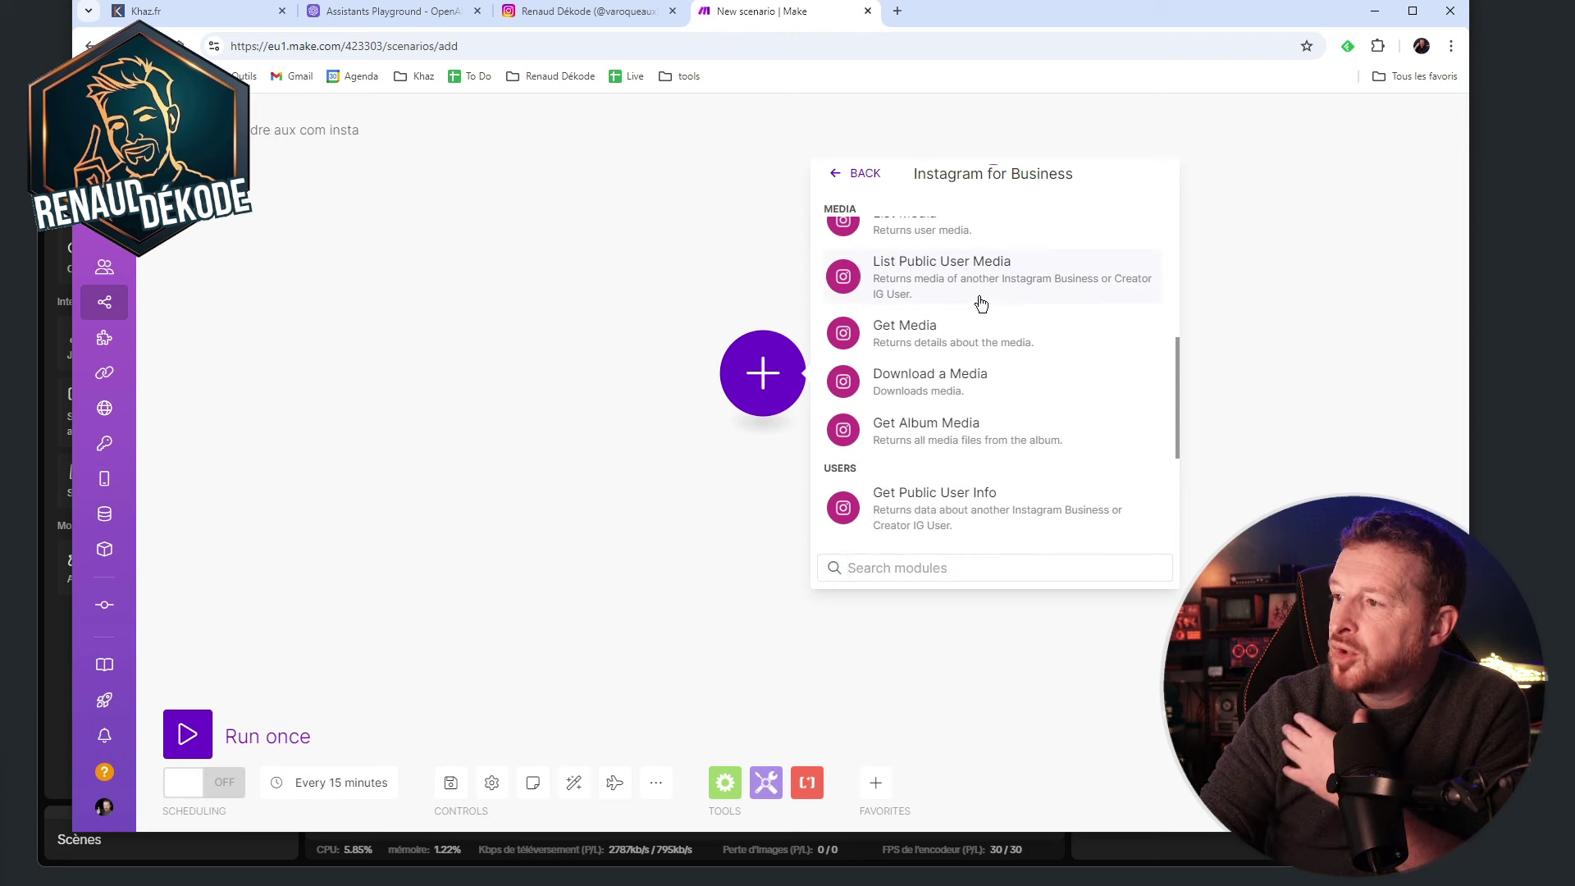
scroll(981, 319, "down", 2)
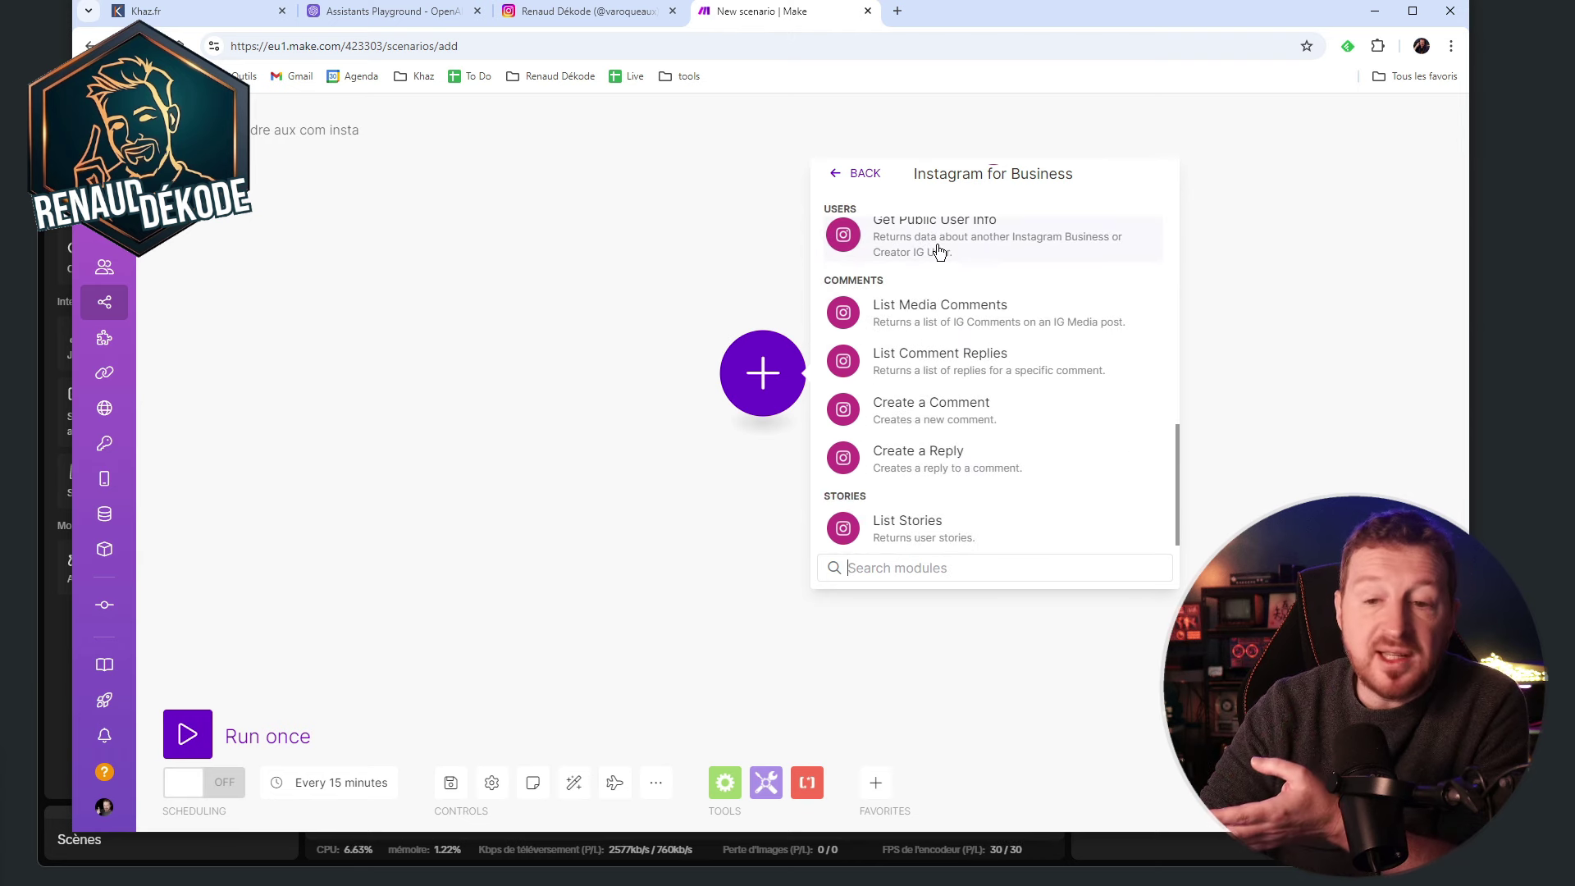
scroll(952, 328, "down", 1)
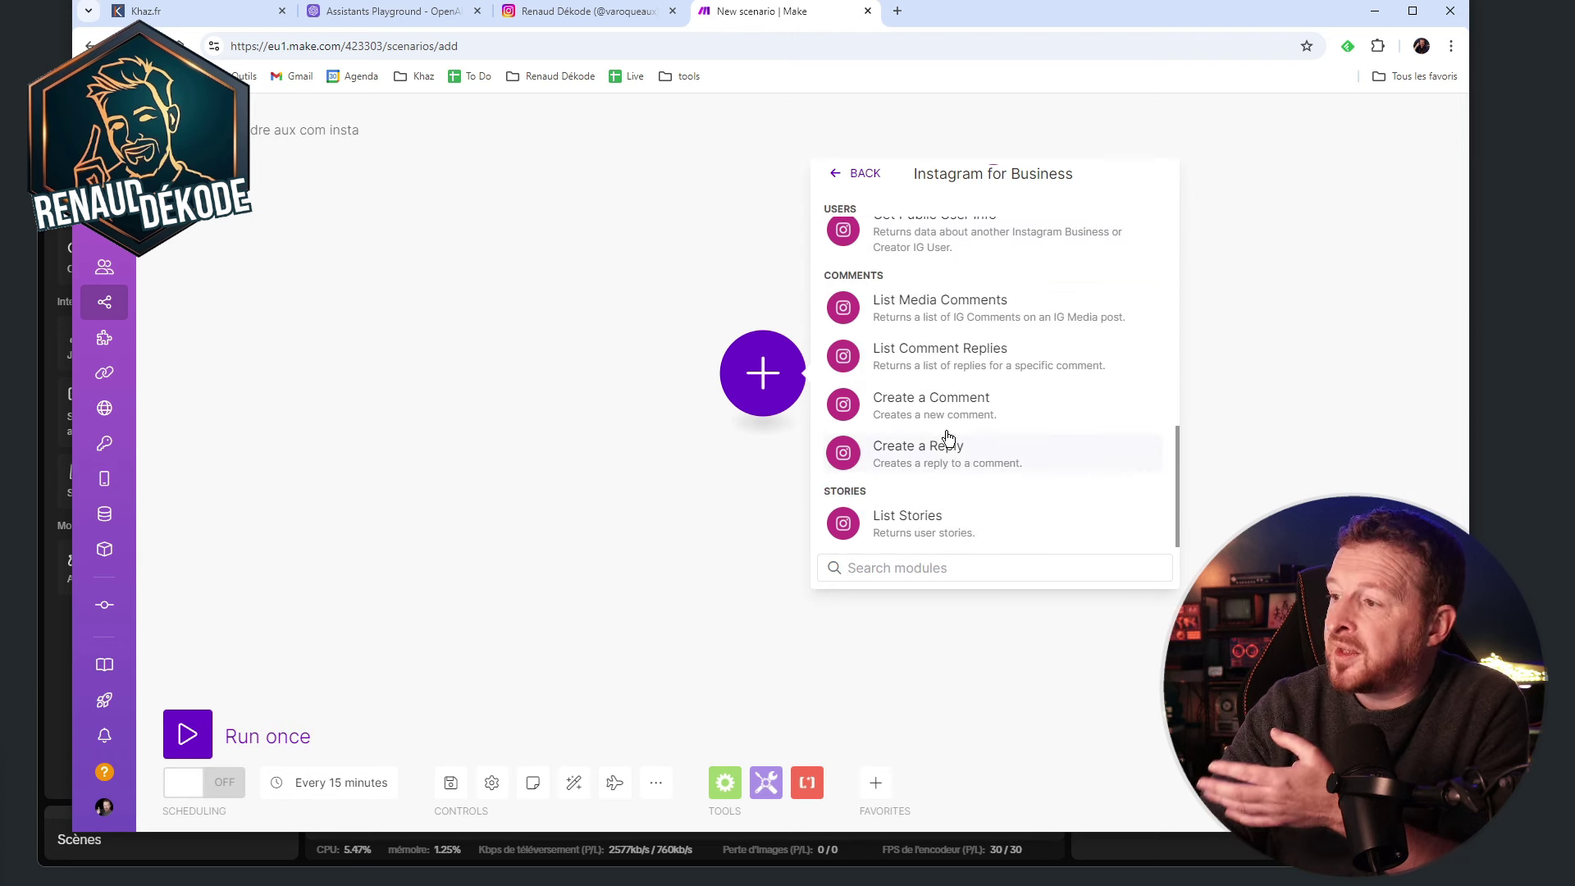
scroll(952, 430, "up", 7)
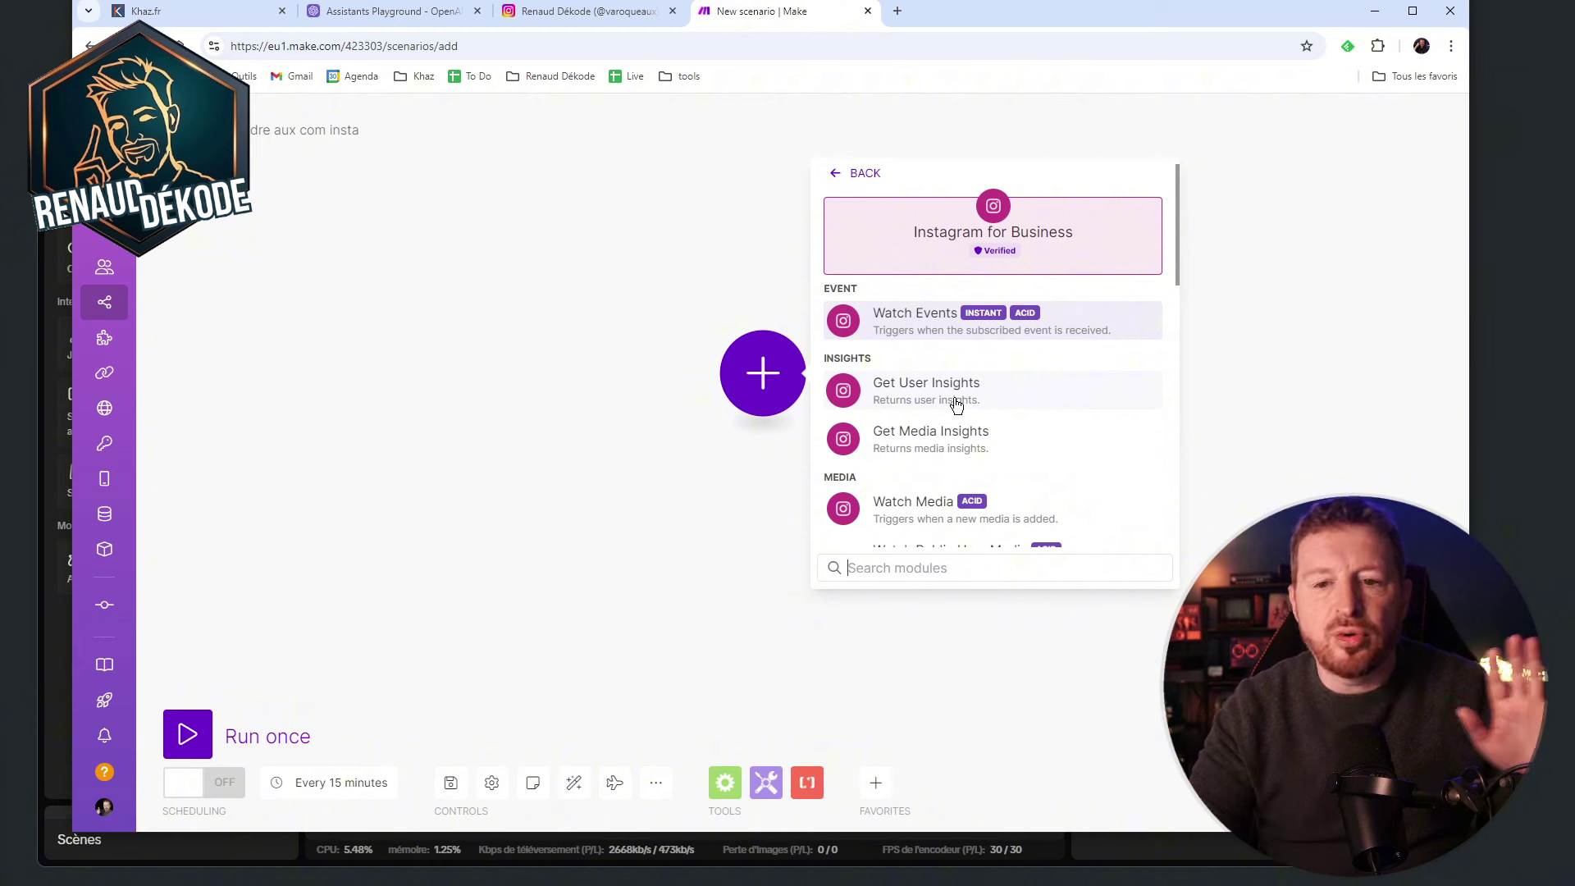
- Add the Instagram for Business Watch Events trigger to the scenario and start creating a webhook for it
left_click(927, 319)
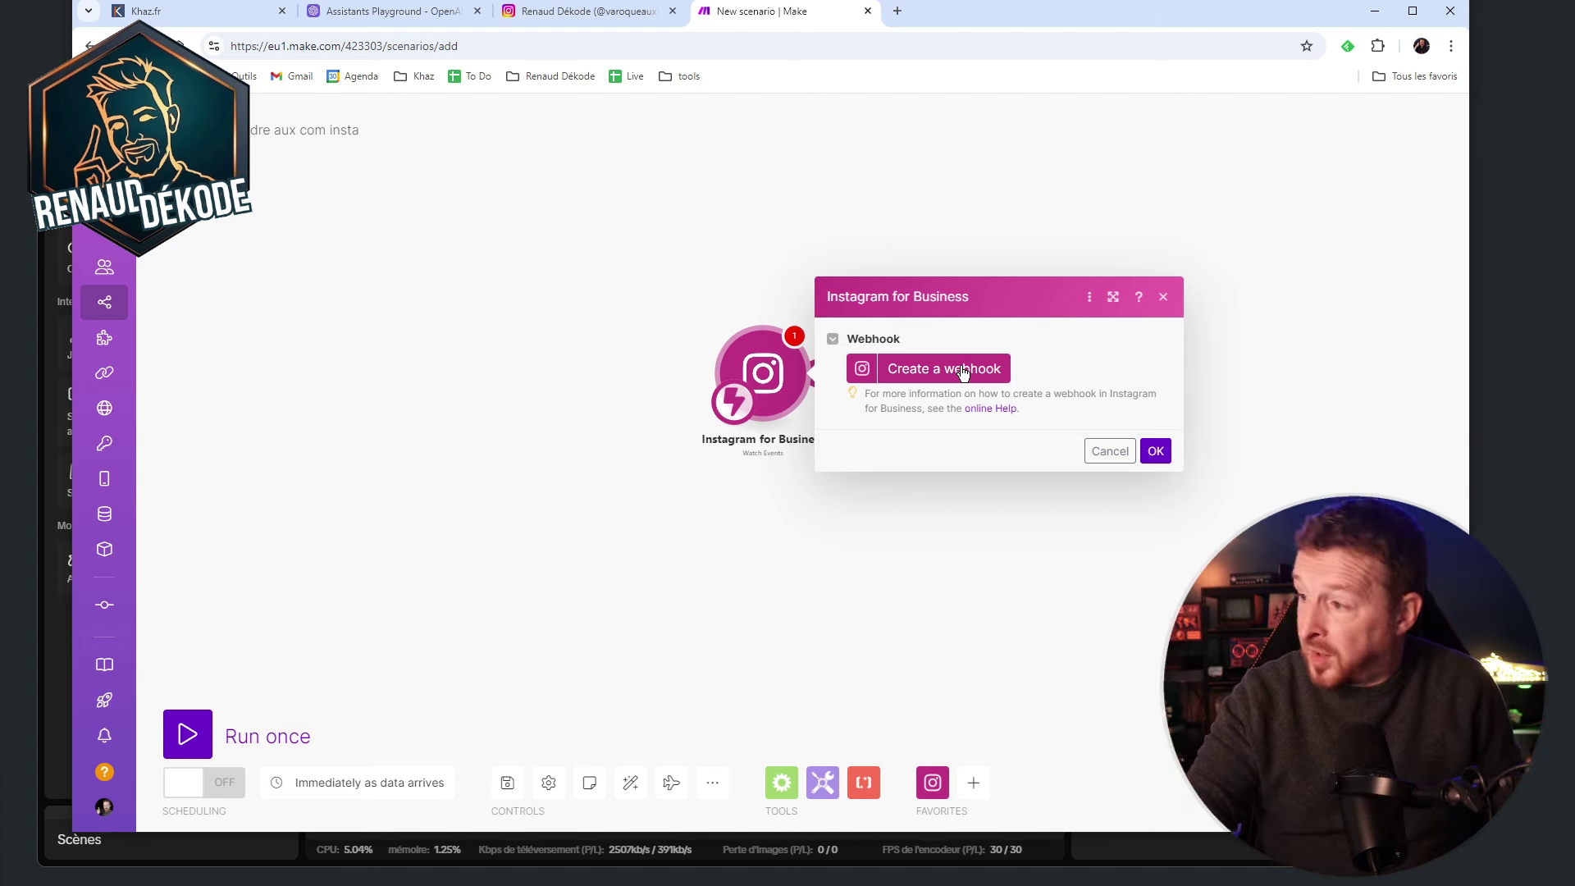
key("Return")
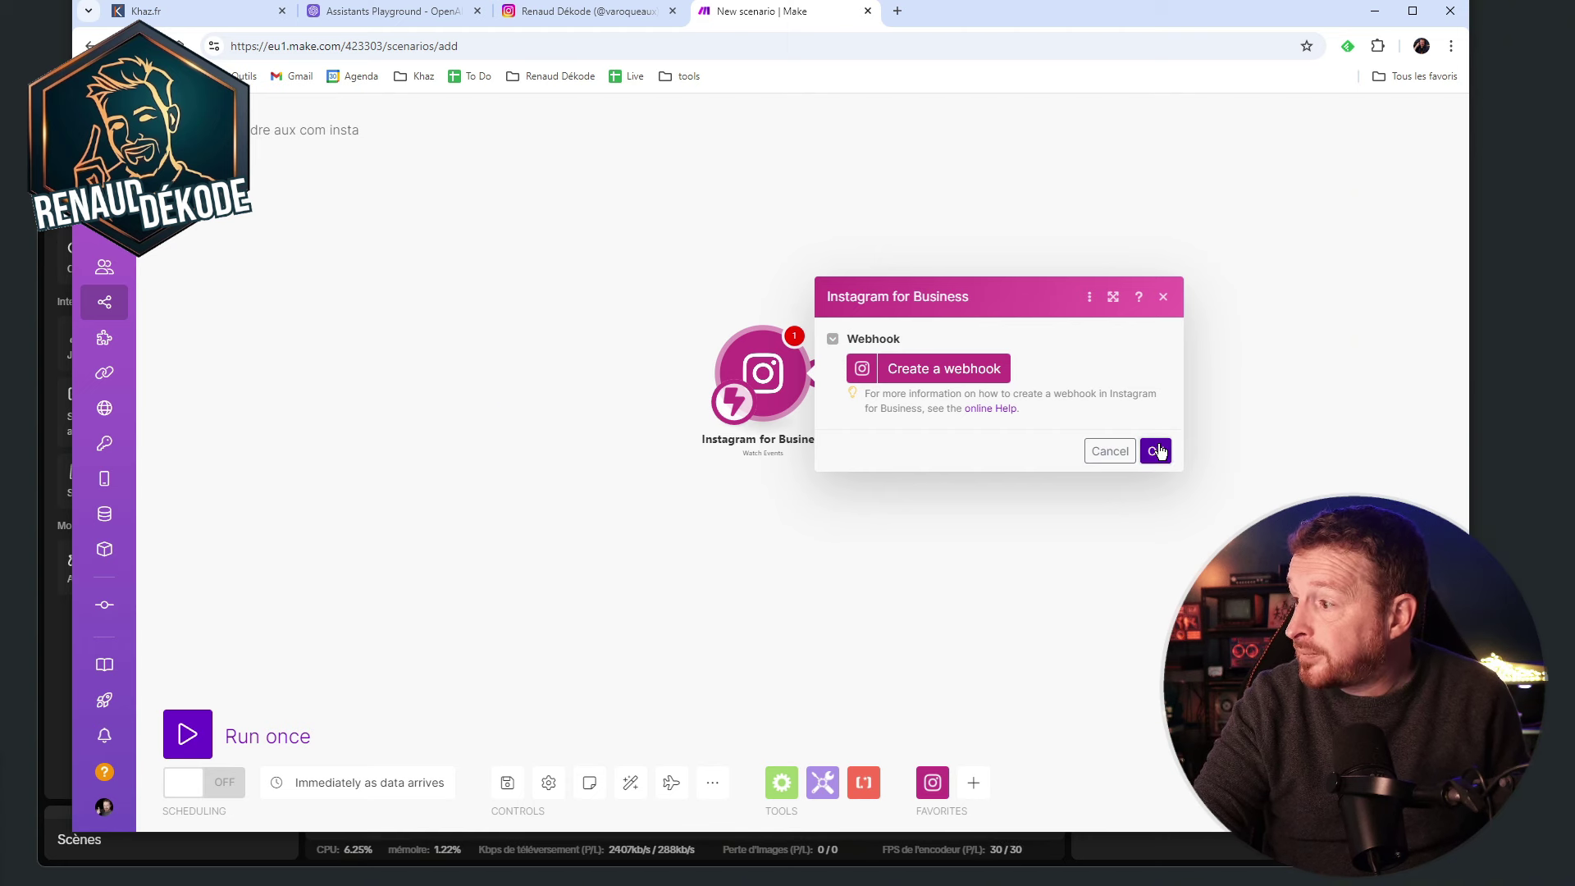
left_click(969, 375)
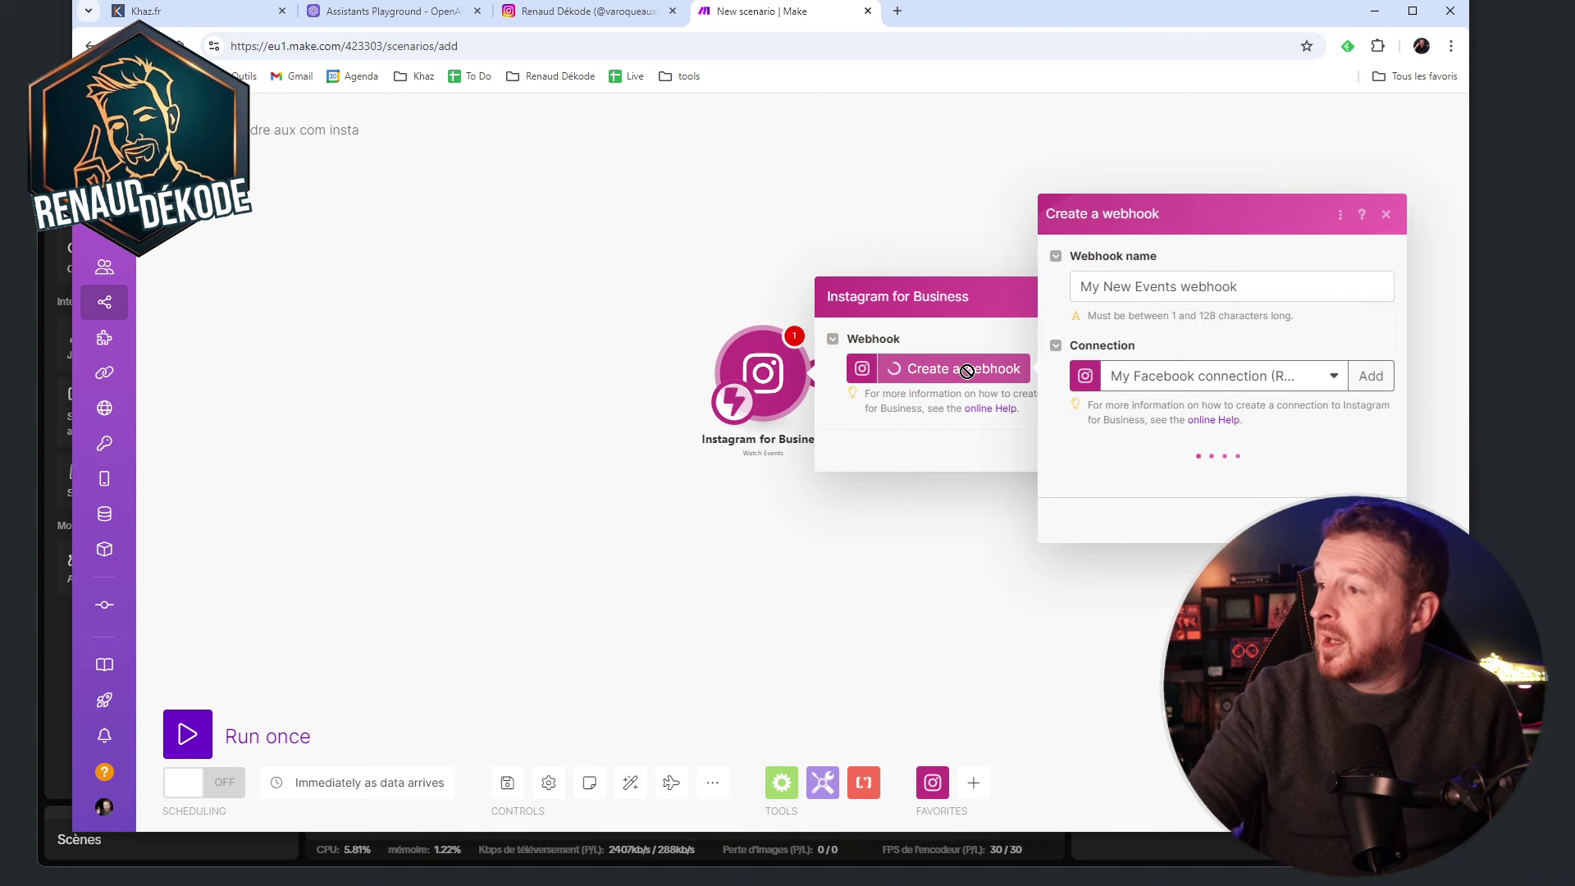
- Select the second Facebook connection for the webhook and dismiss the connection permissions update
left_click(1230, 376)
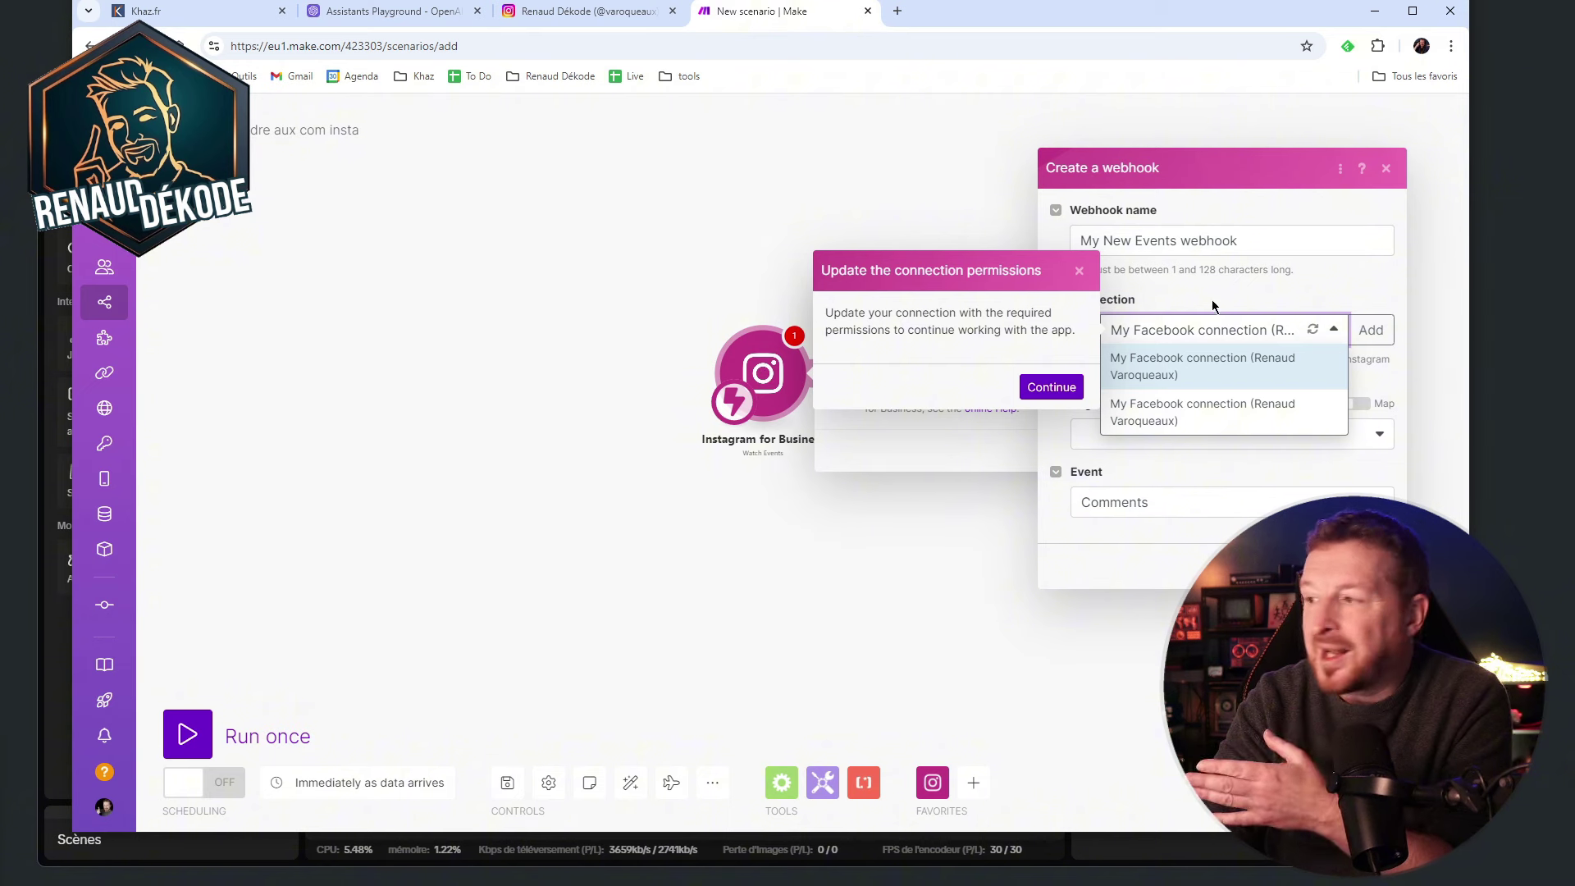
left_click(1163, 408)
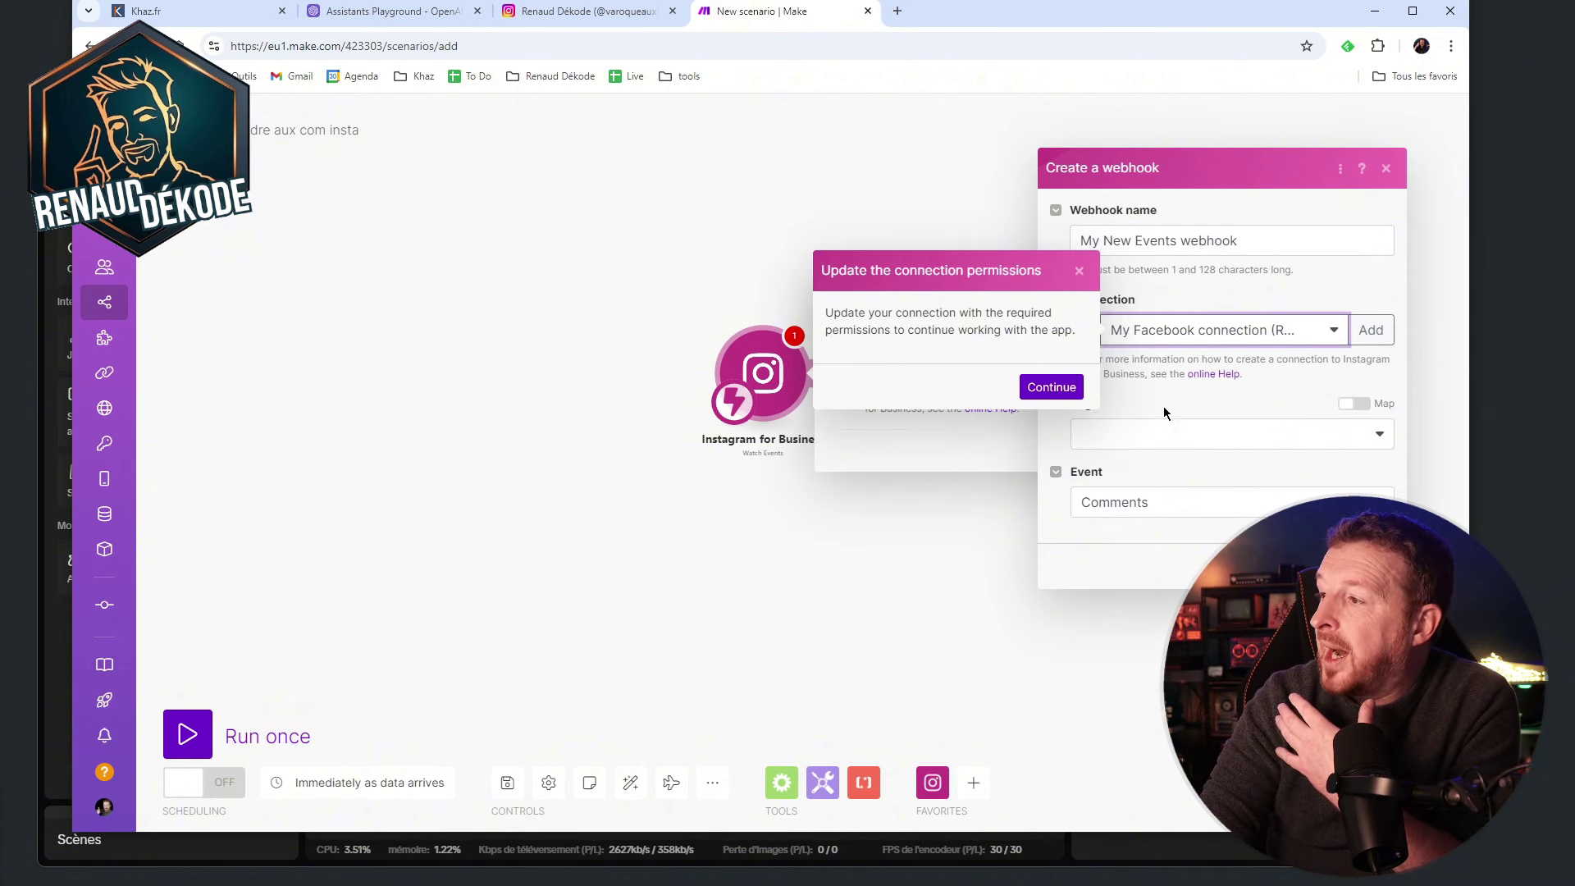
left_click(1080, 271)
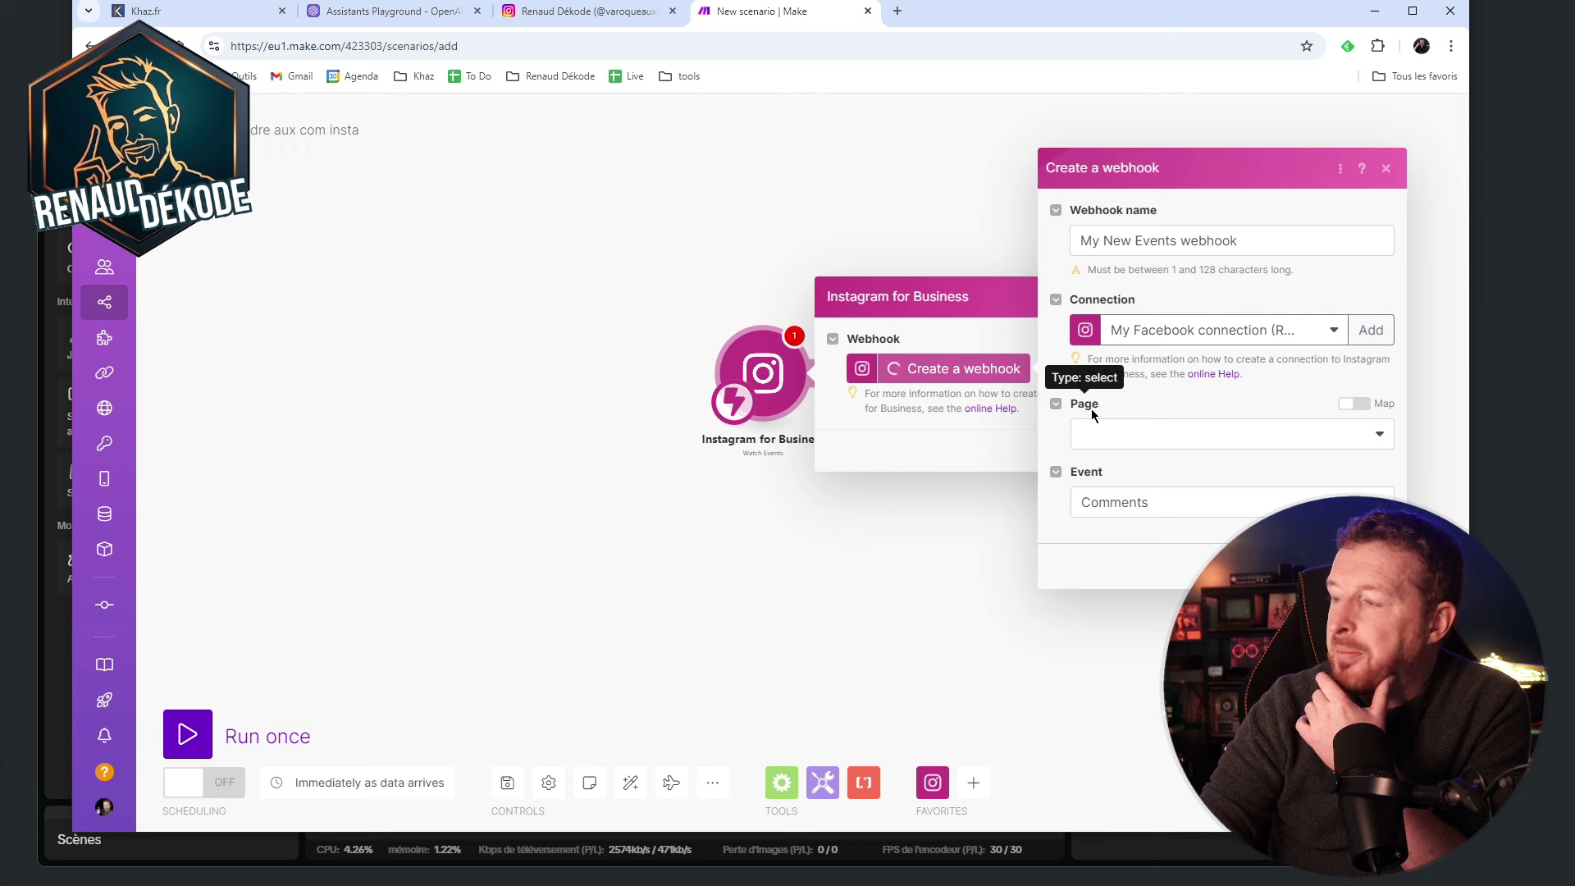
- Create the webhook with the available Instagram account as its page and Comments as its event
left_click(1120, 435)
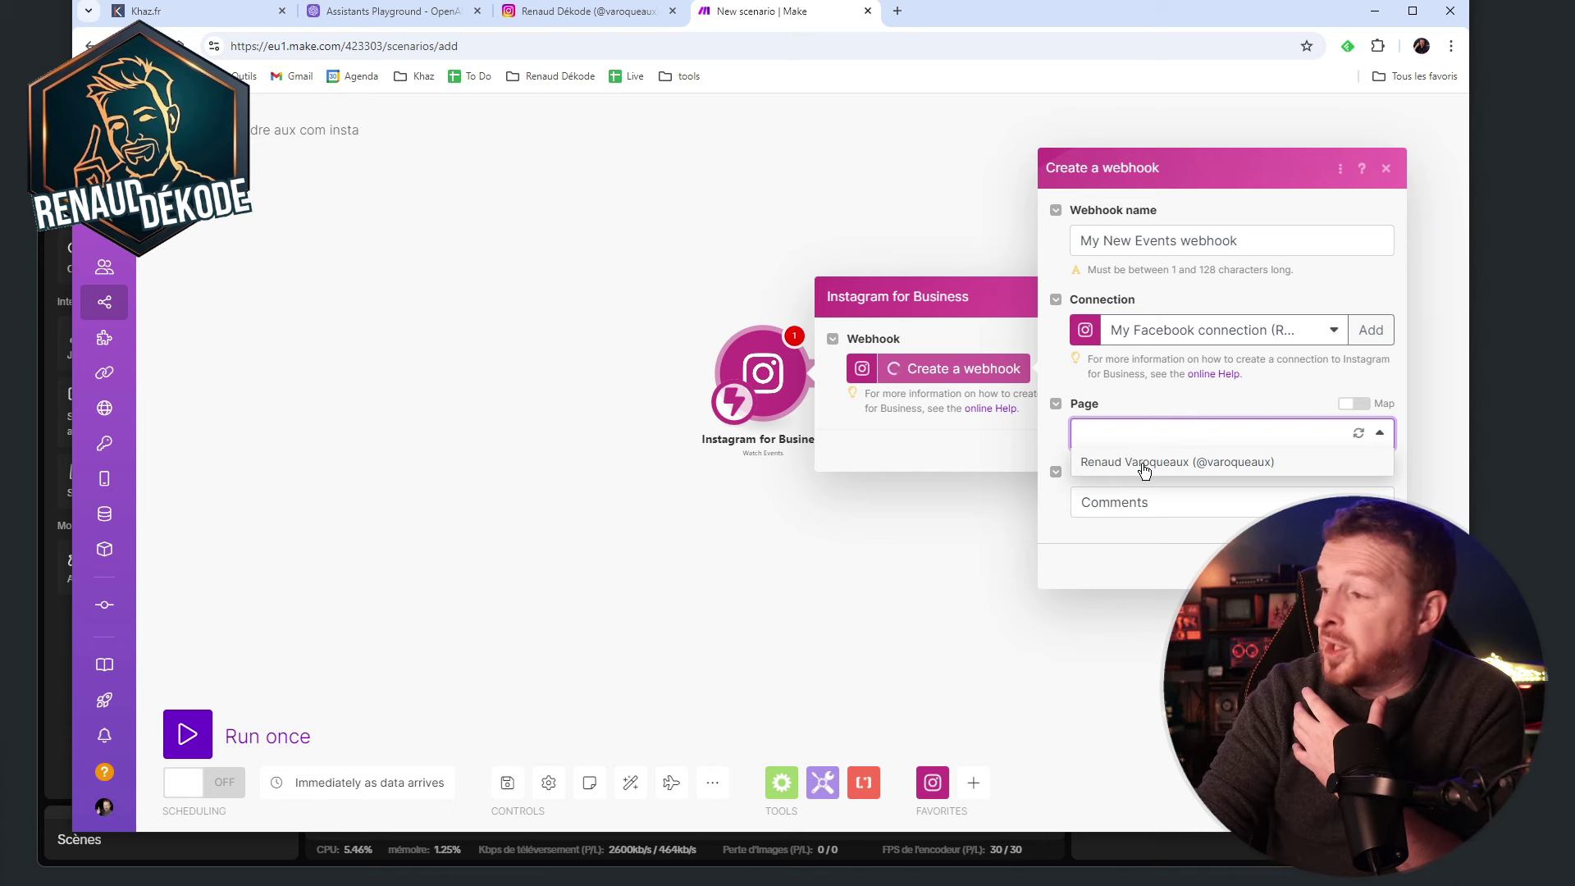
left_click(1145, 463)
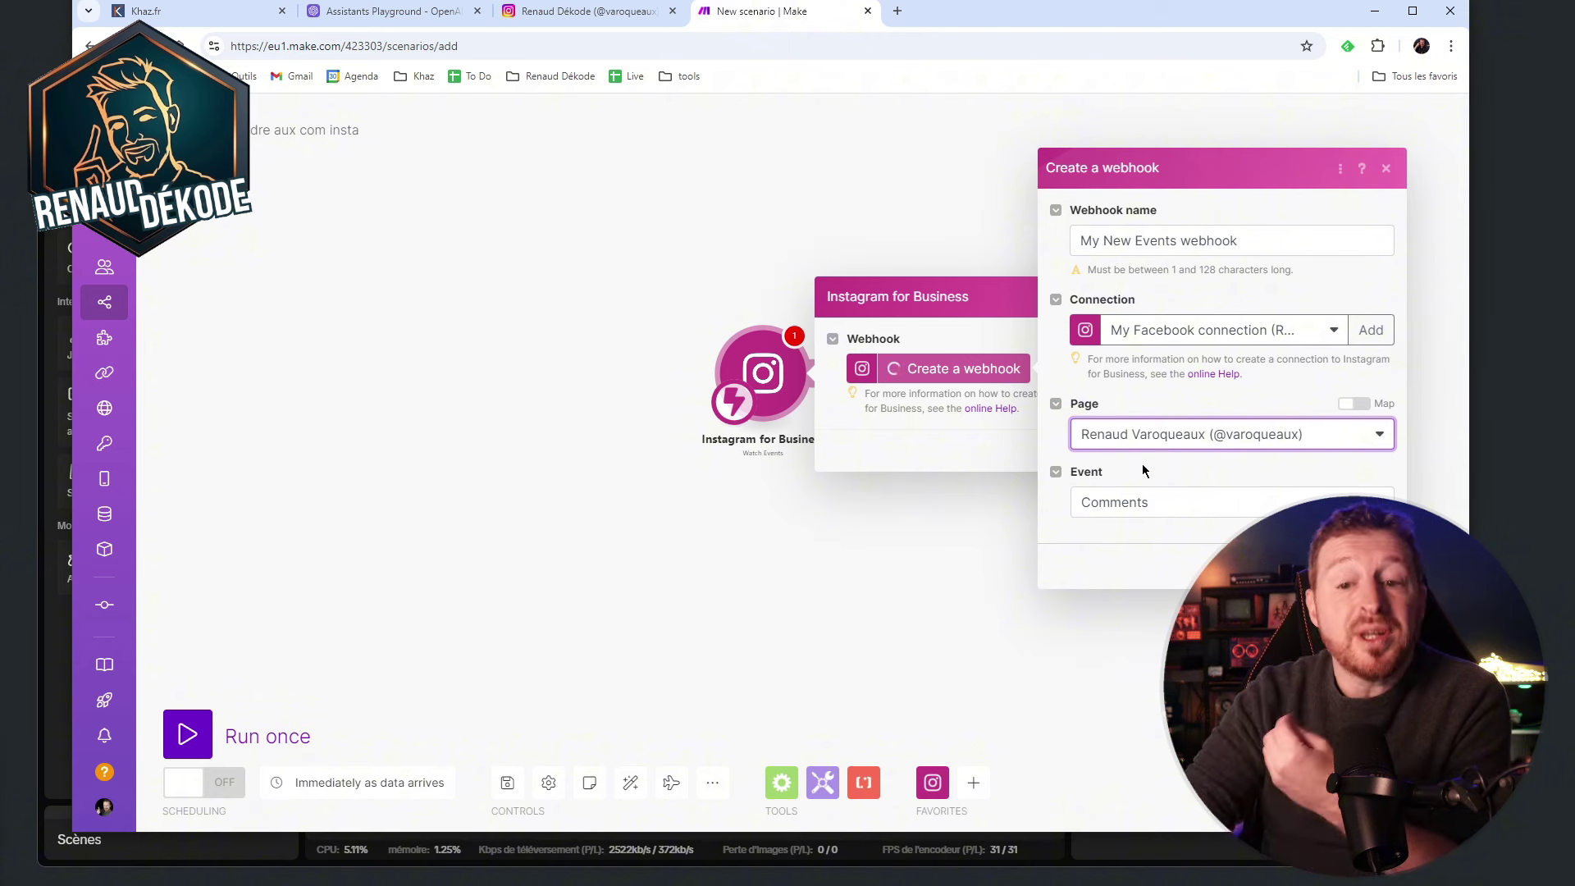
left_click(1142, 504)
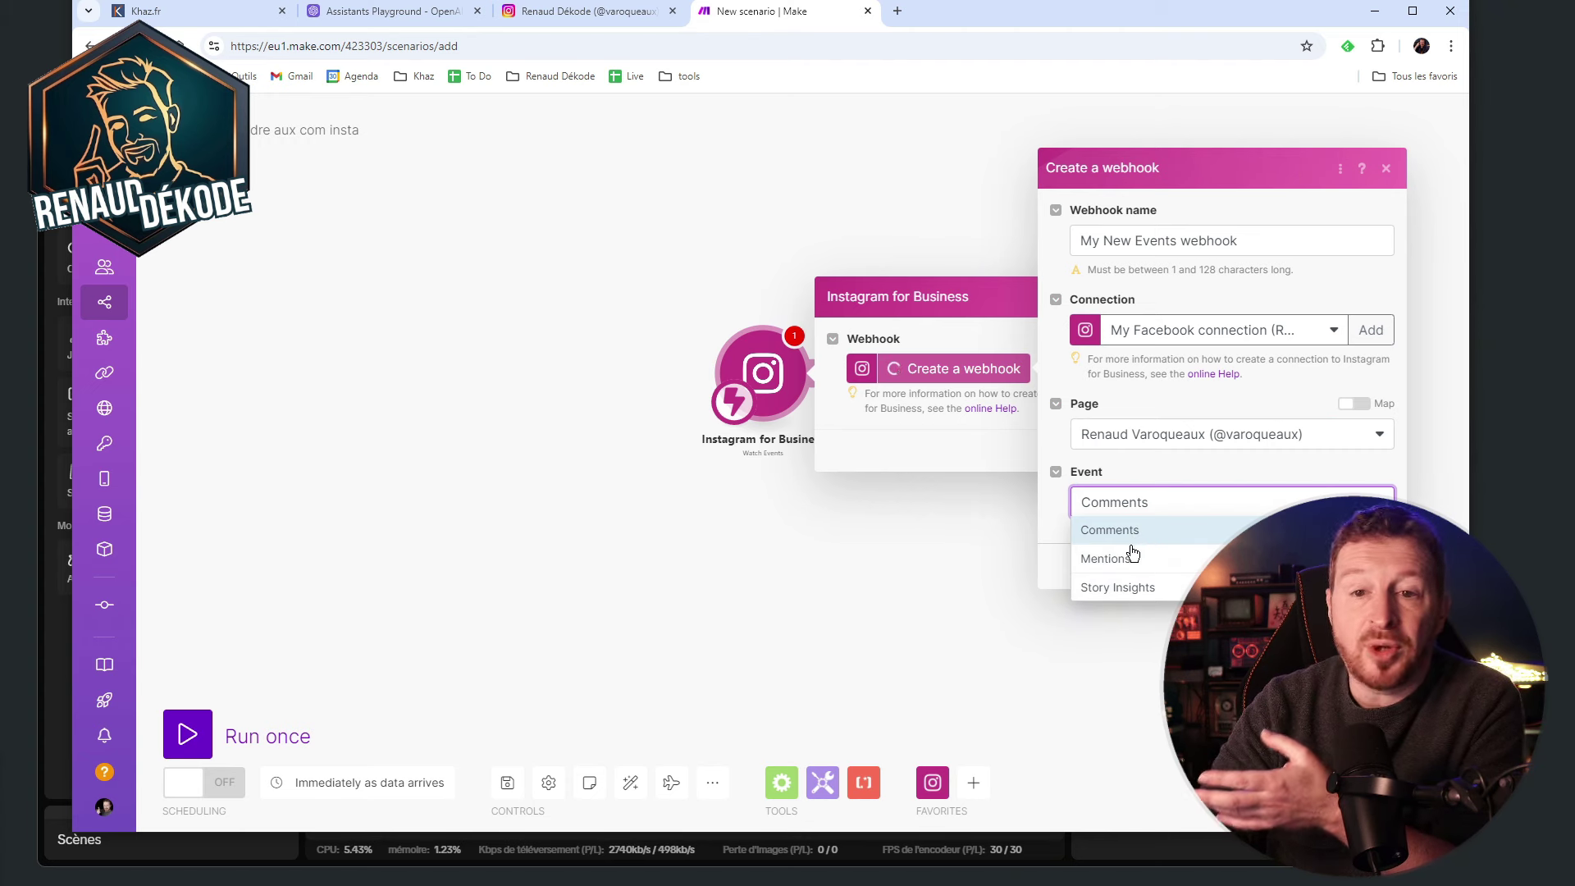
left_click(1133, 555)
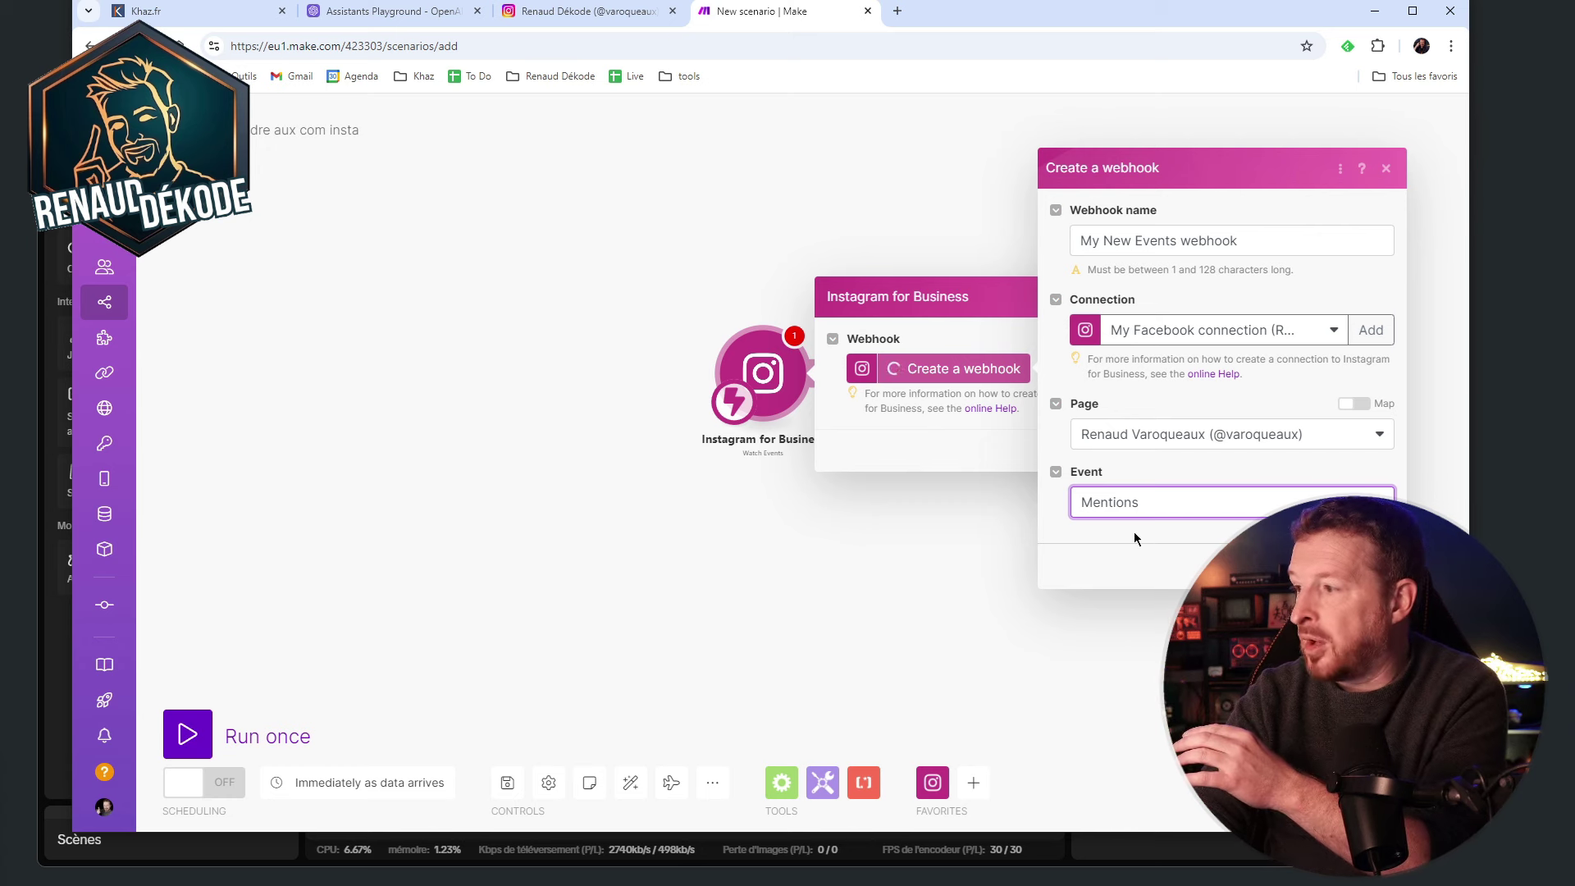
left_click(1146, 513)
left_click(1130, 531)
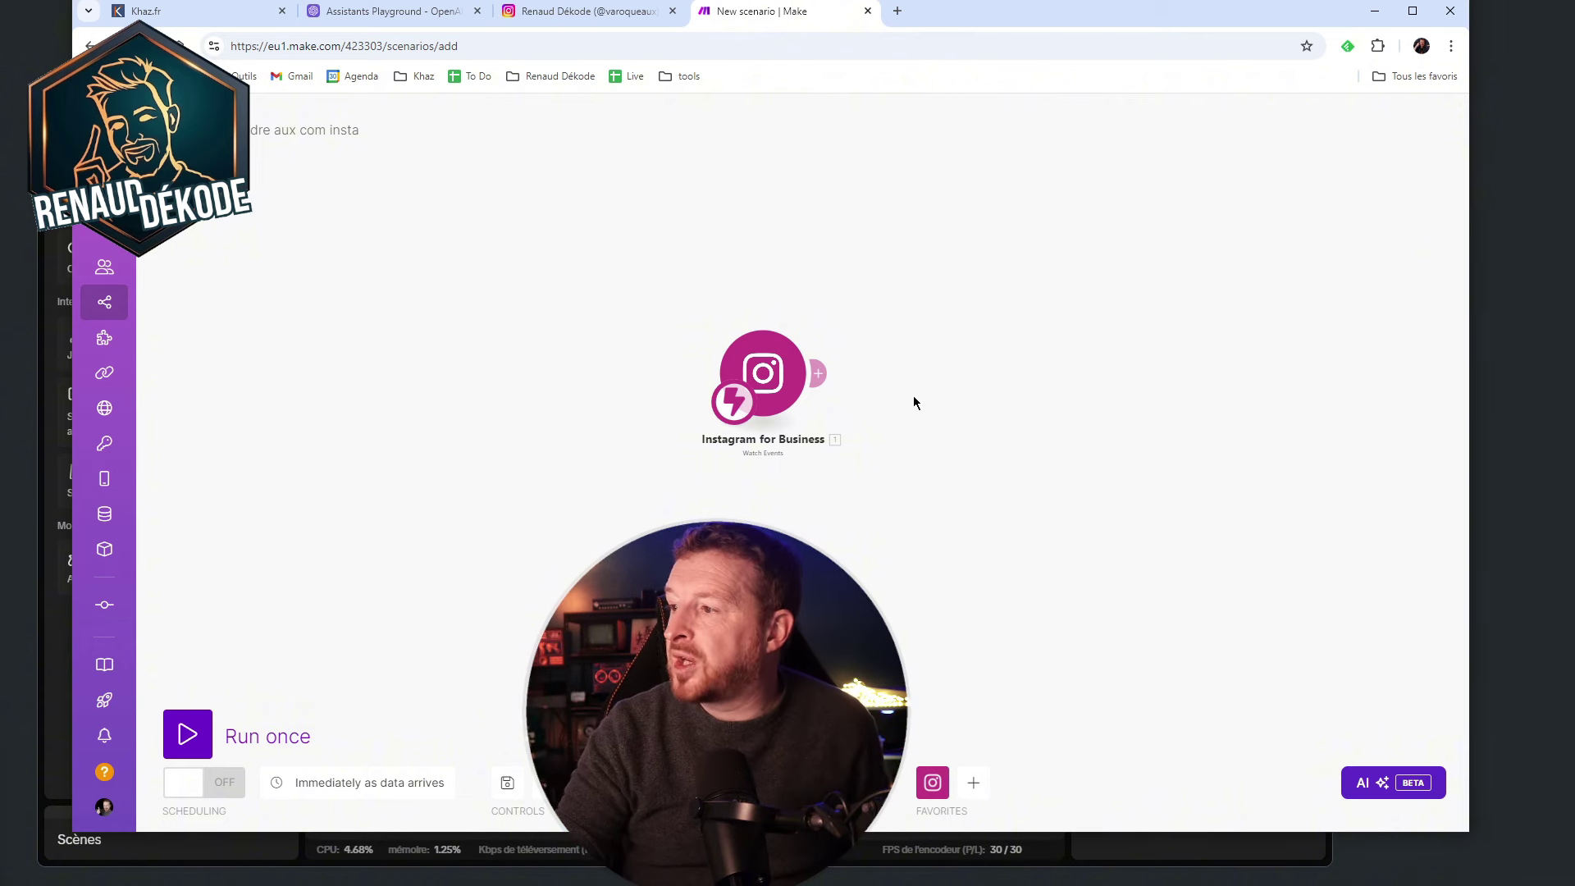
- Add an OpenAI (ChatGPT, Whisper, DALL-E) Message an Assistant module after the Instagram trigger
left_click(818, 373)
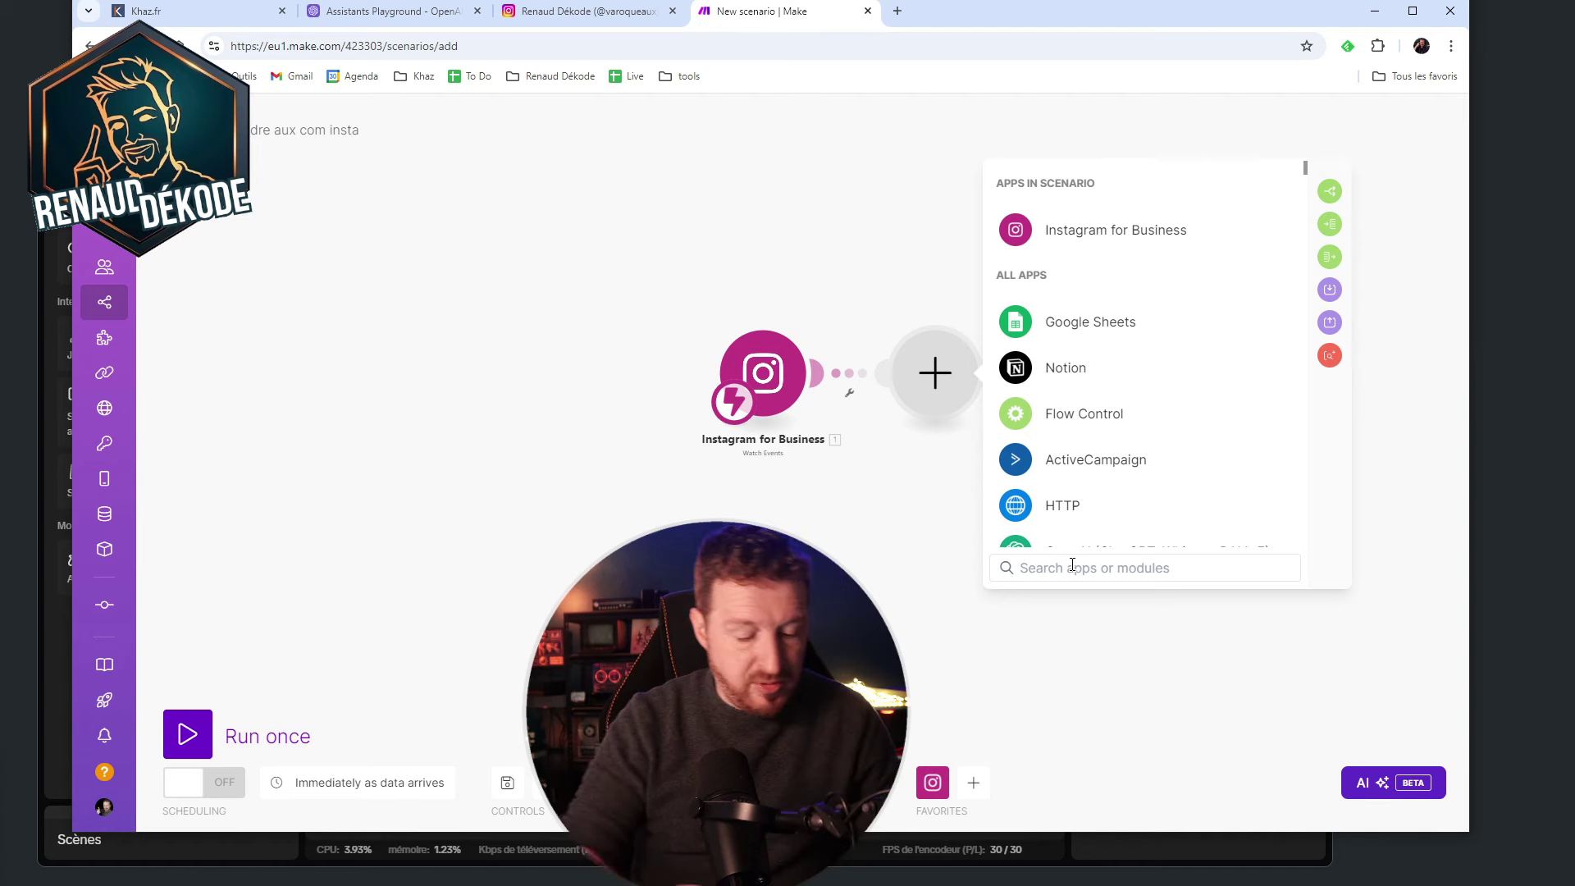
type("chatgpt")
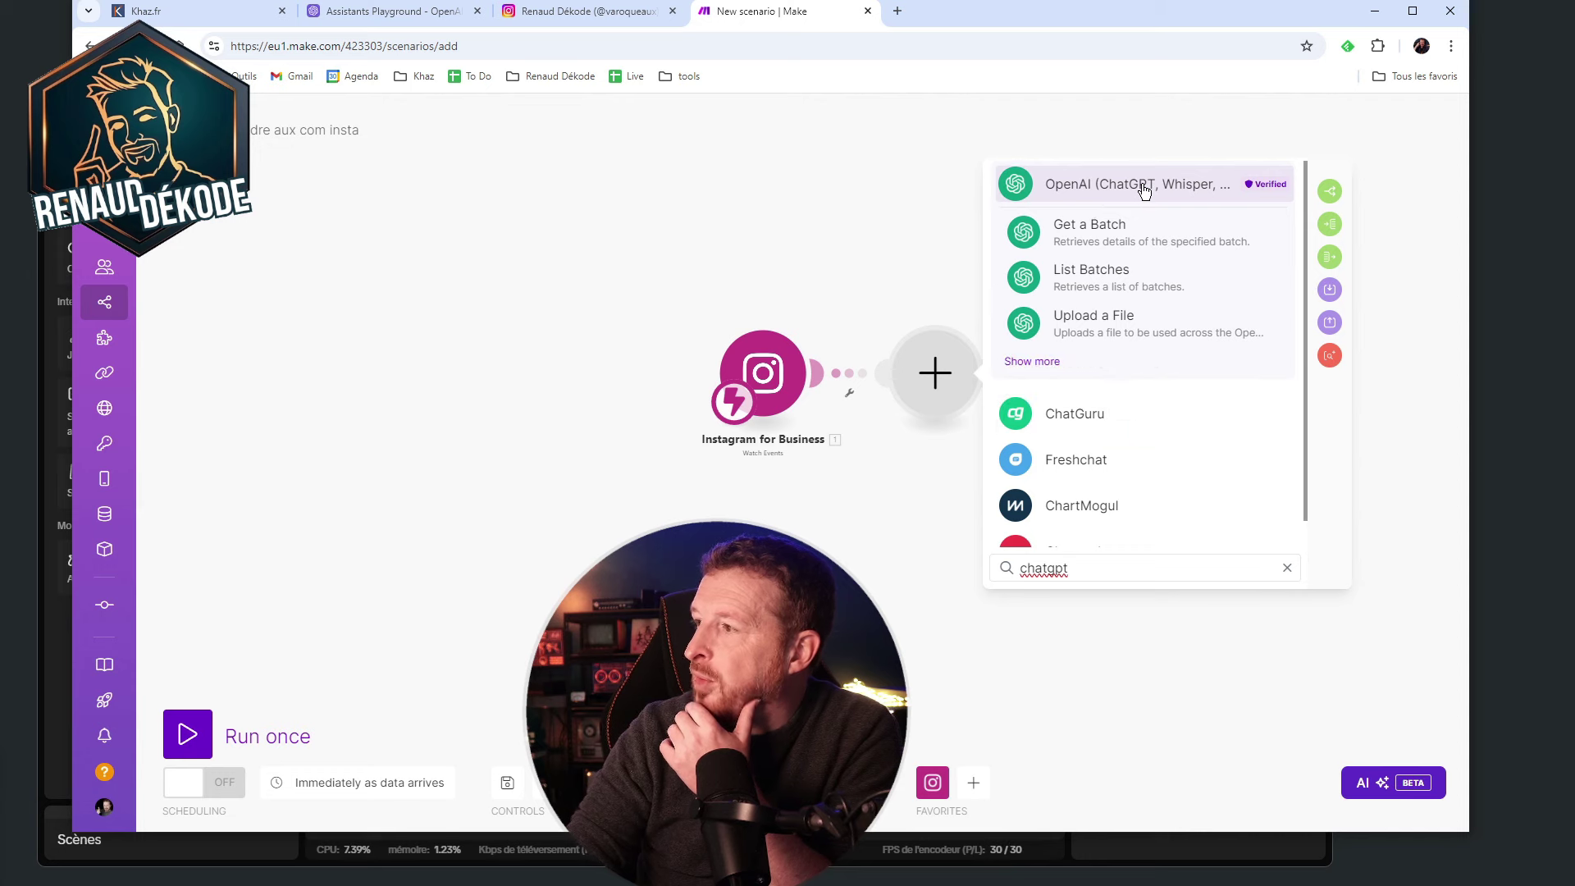
left_click(1039, 361)
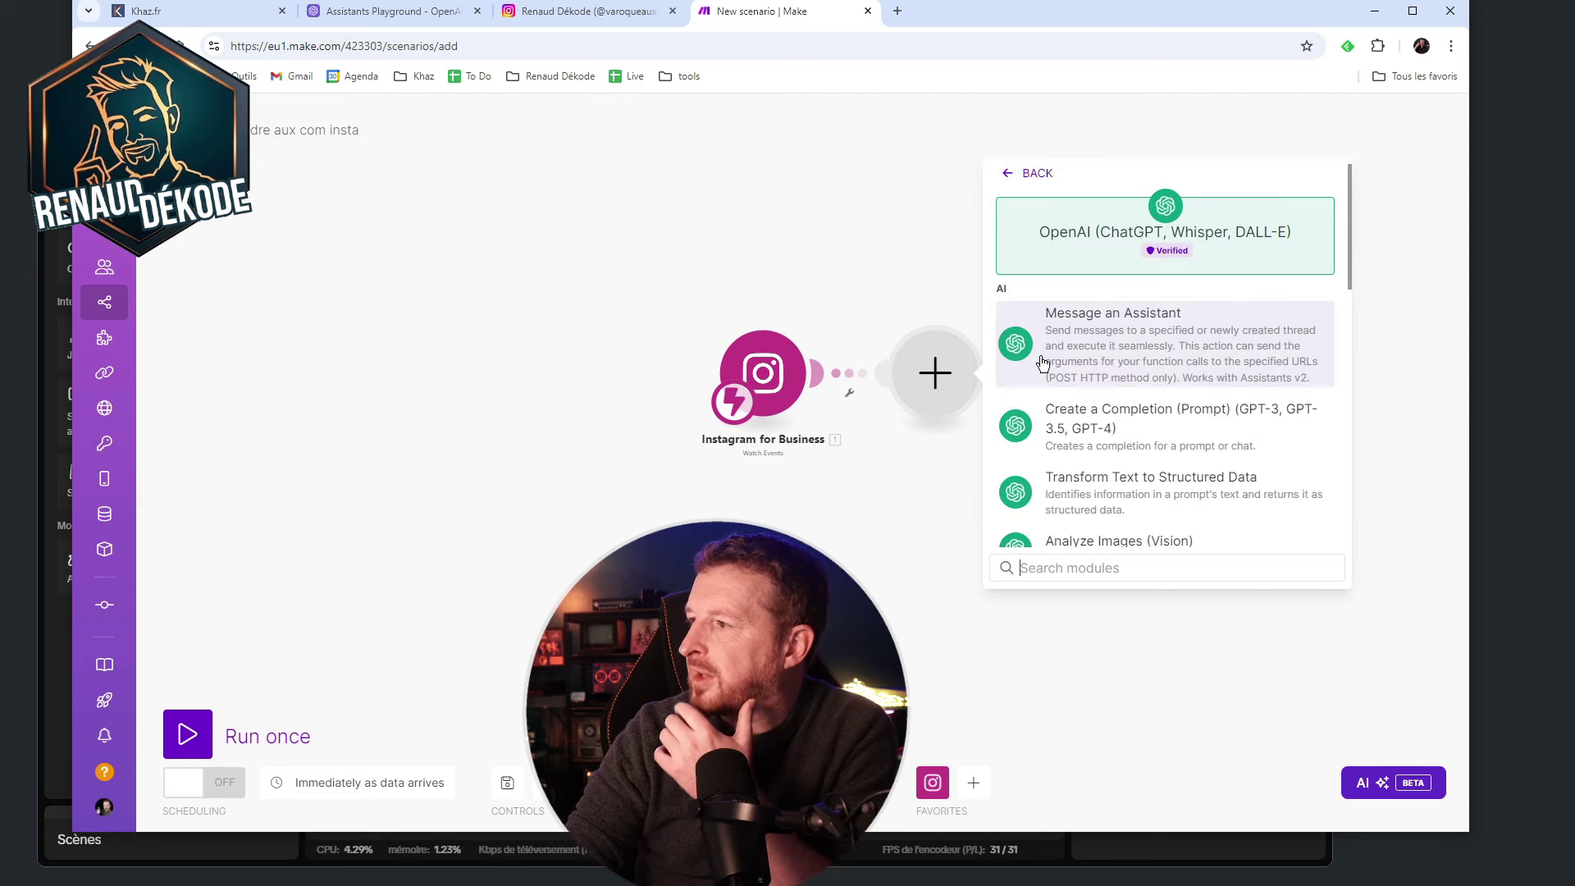
scroll(1171, 332, "down", 2)
scroll(1168, 314, "up", 2)
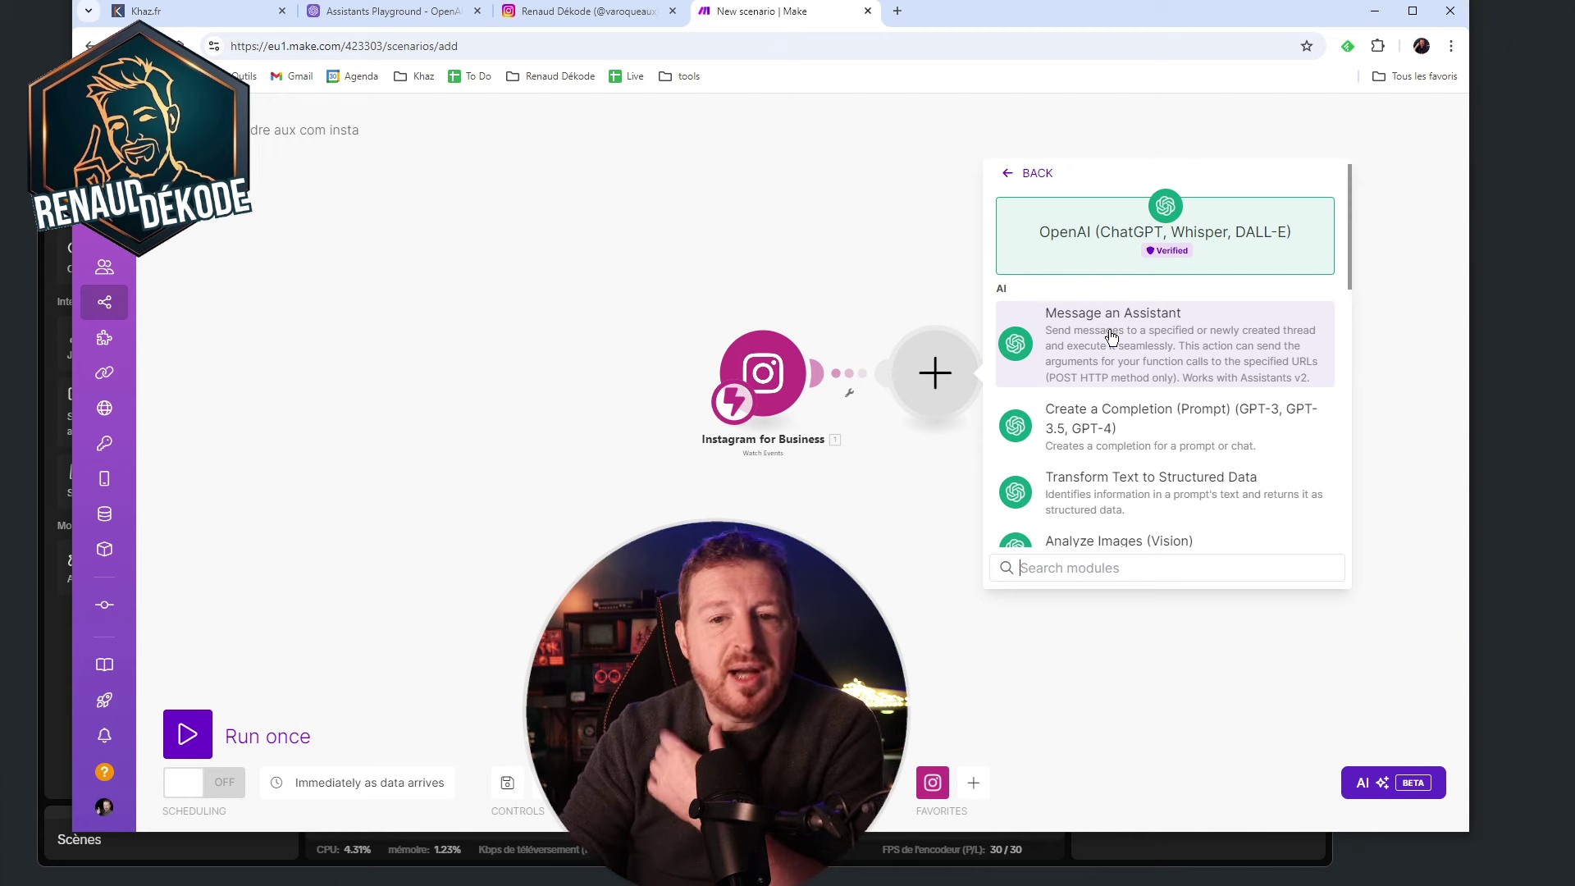
scroll(1113, 338, "down", 2)
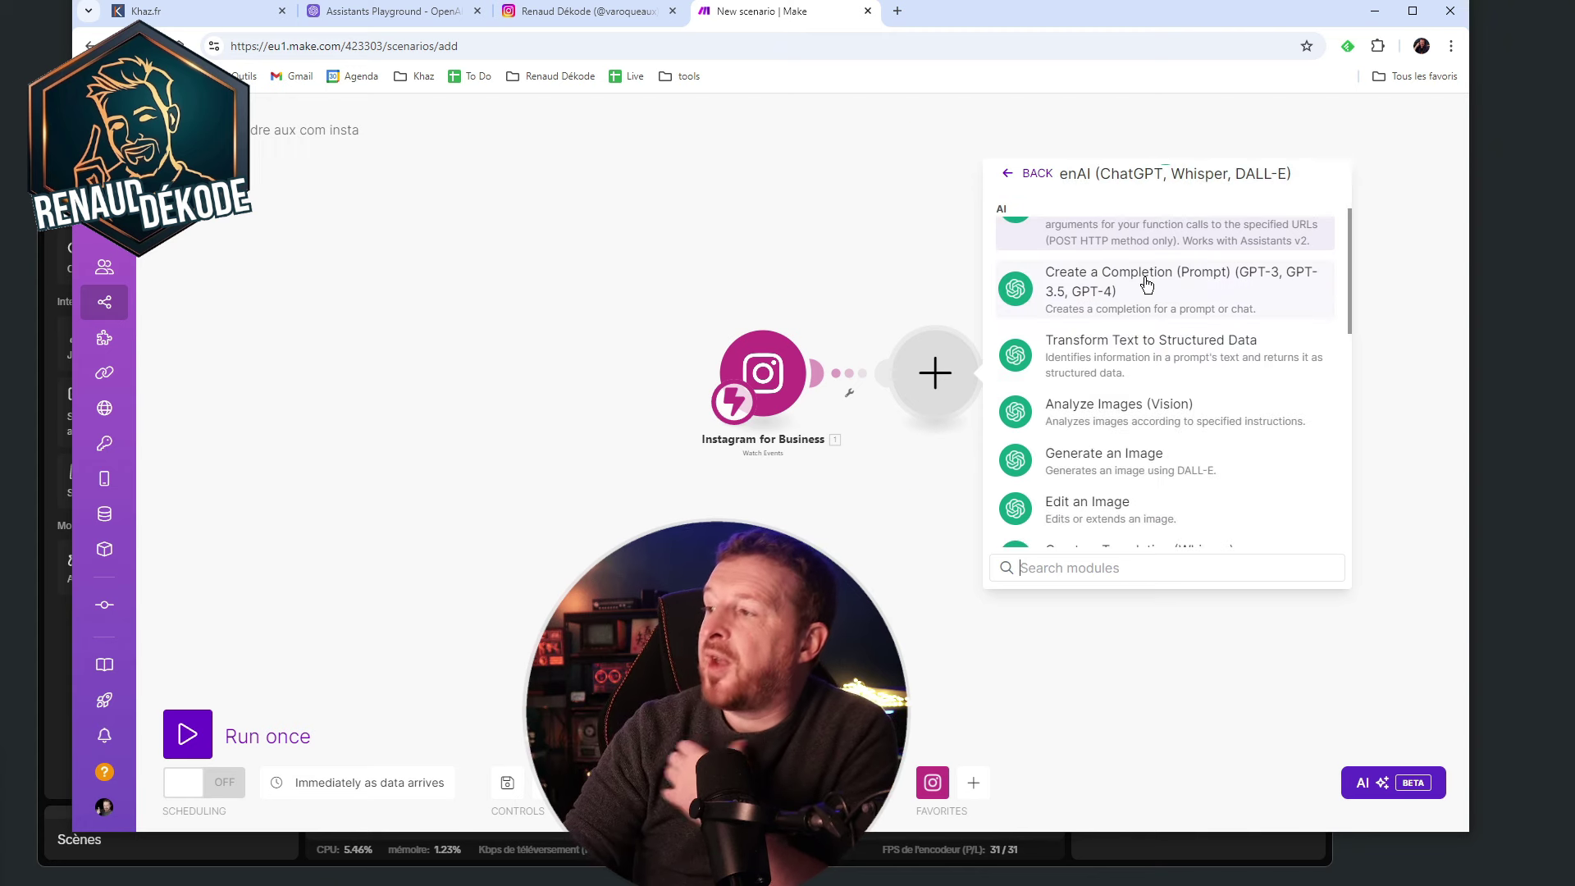
scroll(1173, 304, "down", 2)
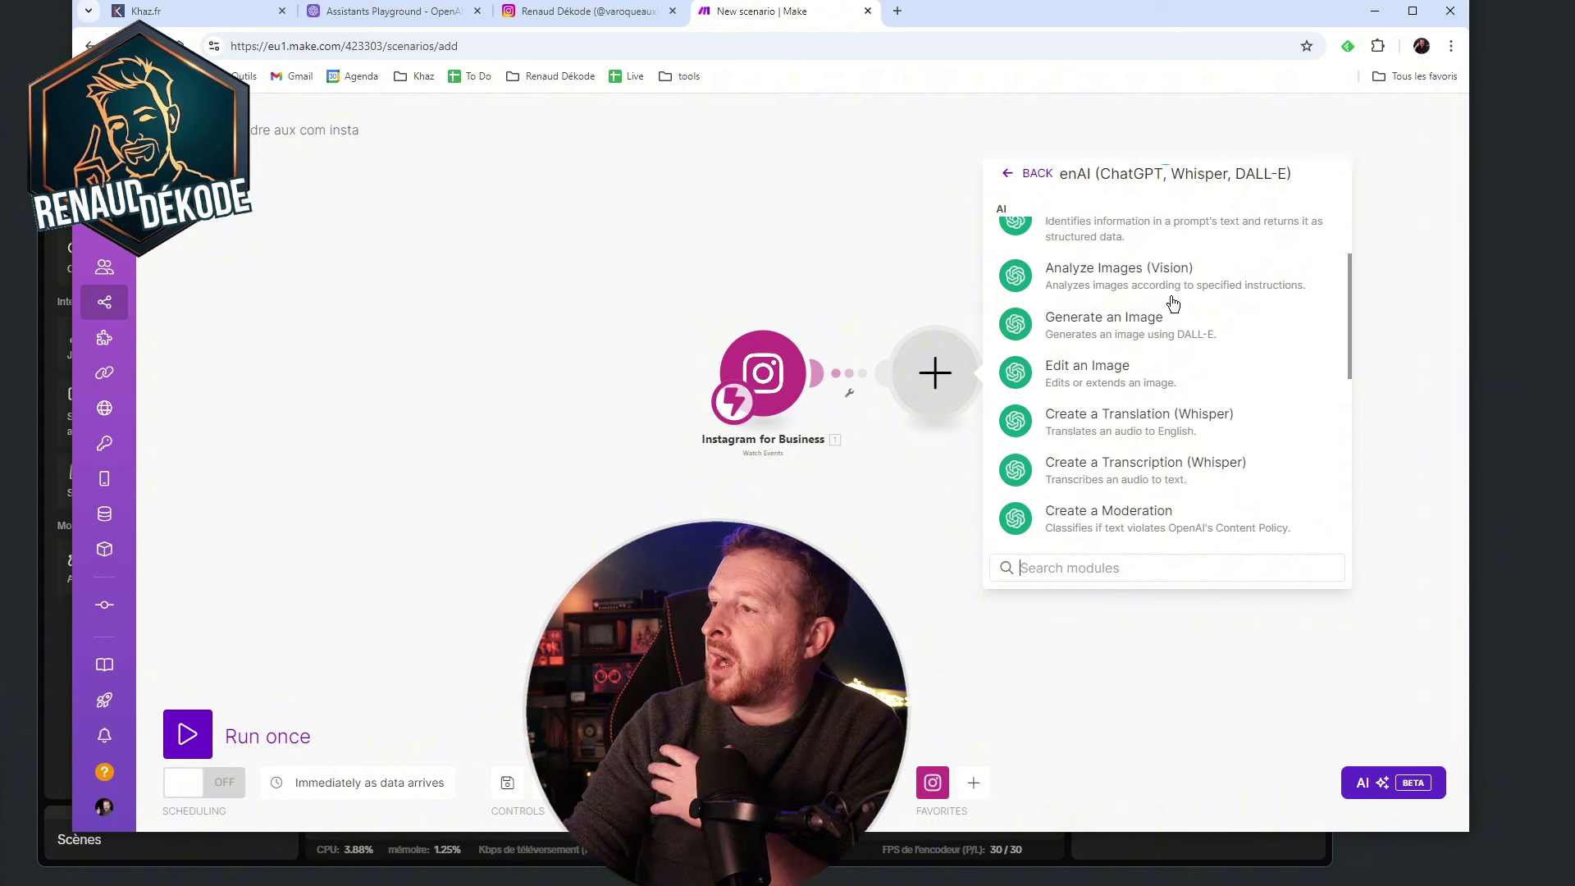
scroll(1148, 325, "down", 10)
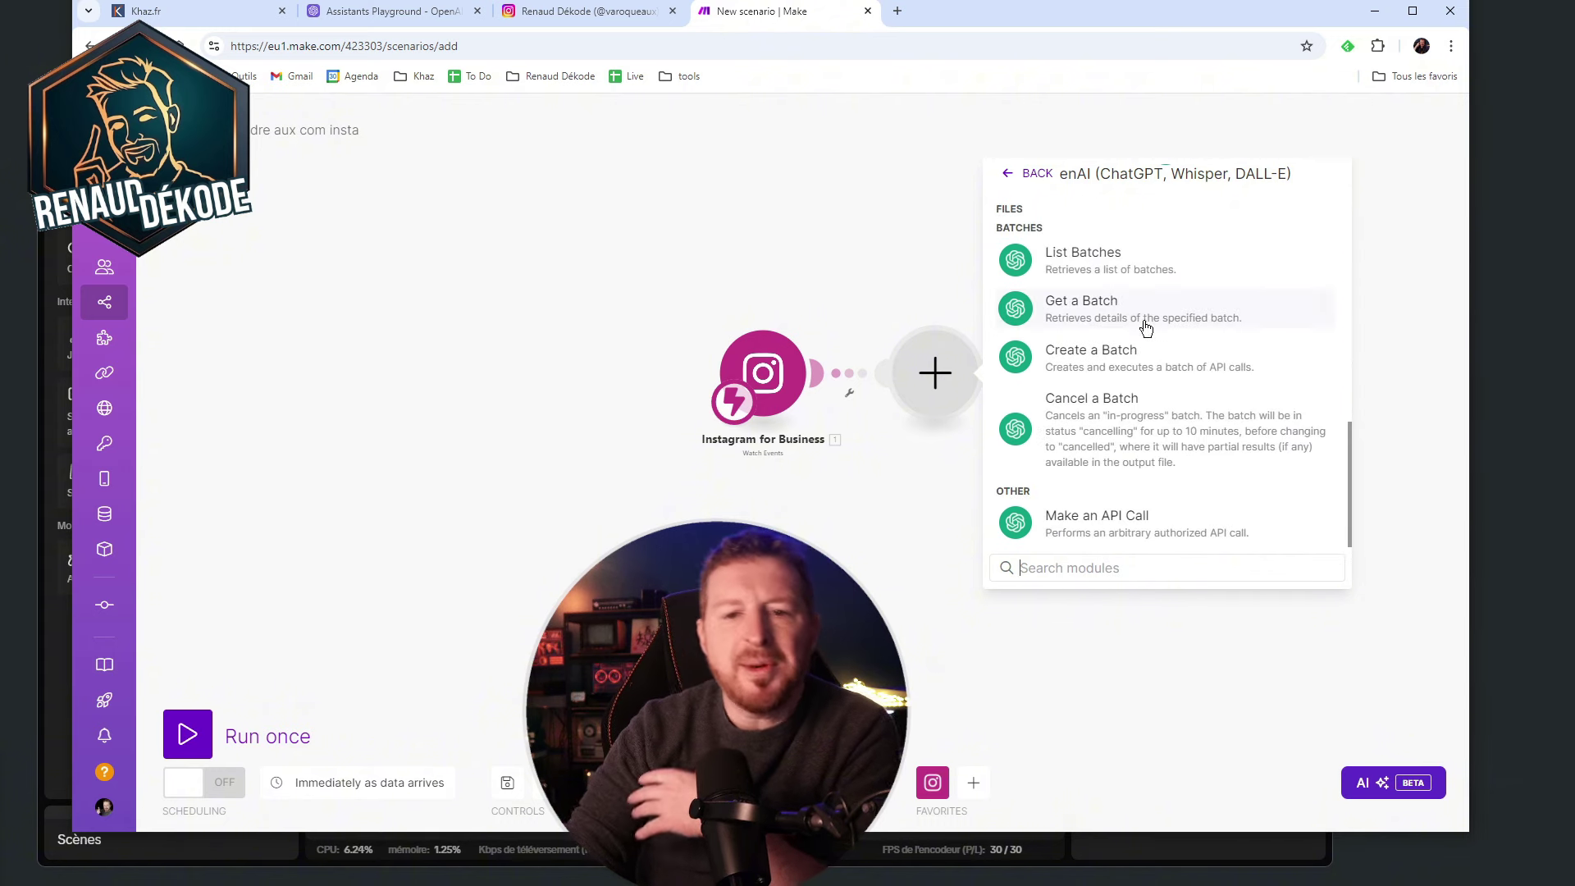
scroll(1149, 326, "up", 15)
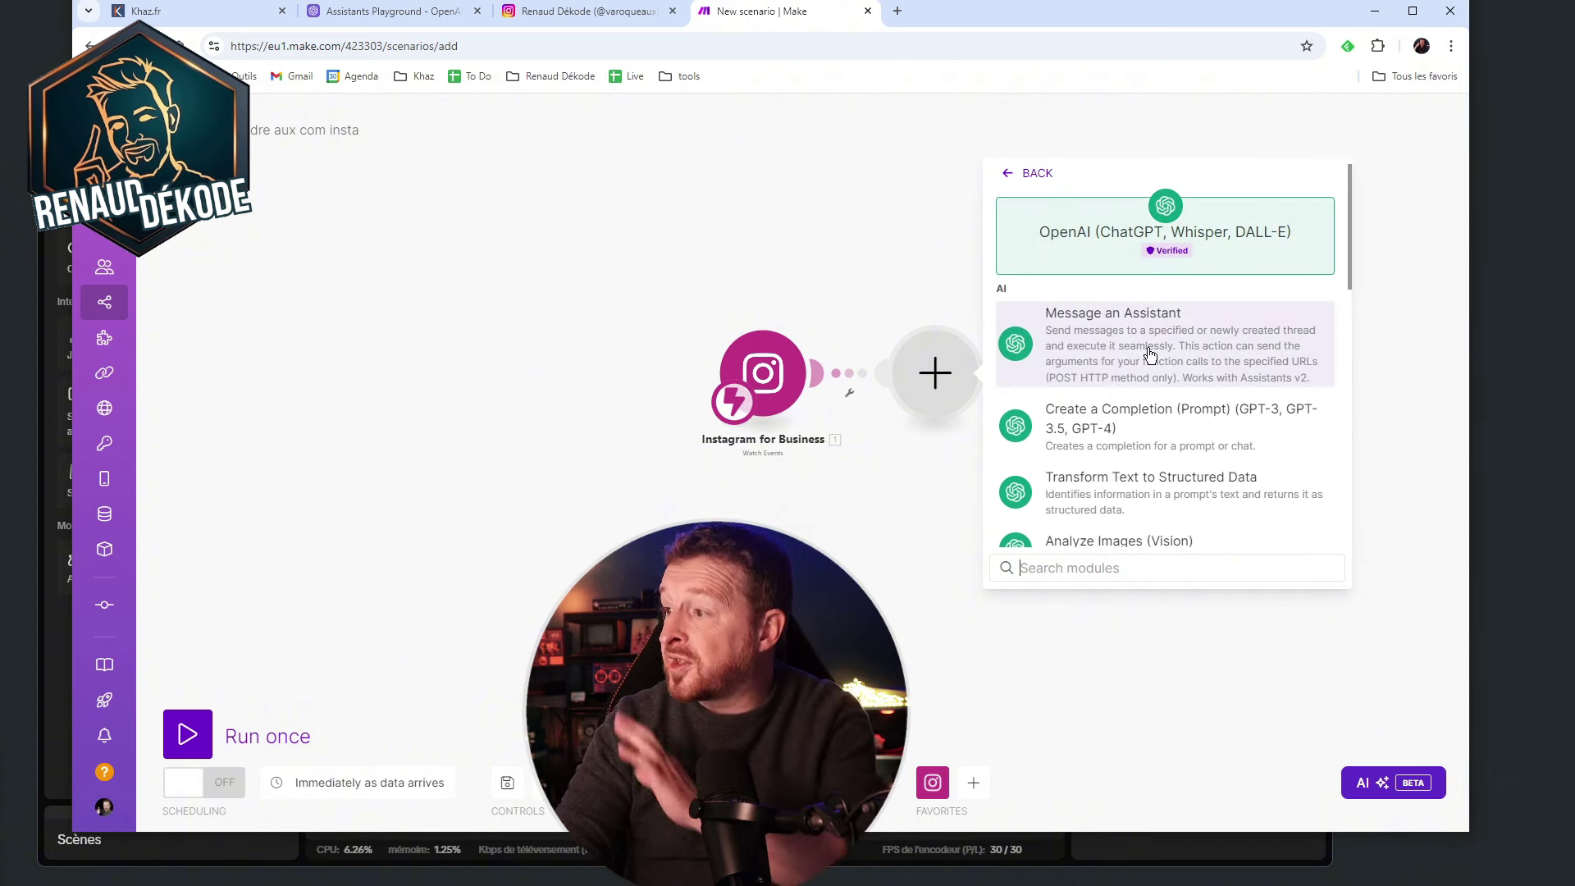
left_click(1149, 354)
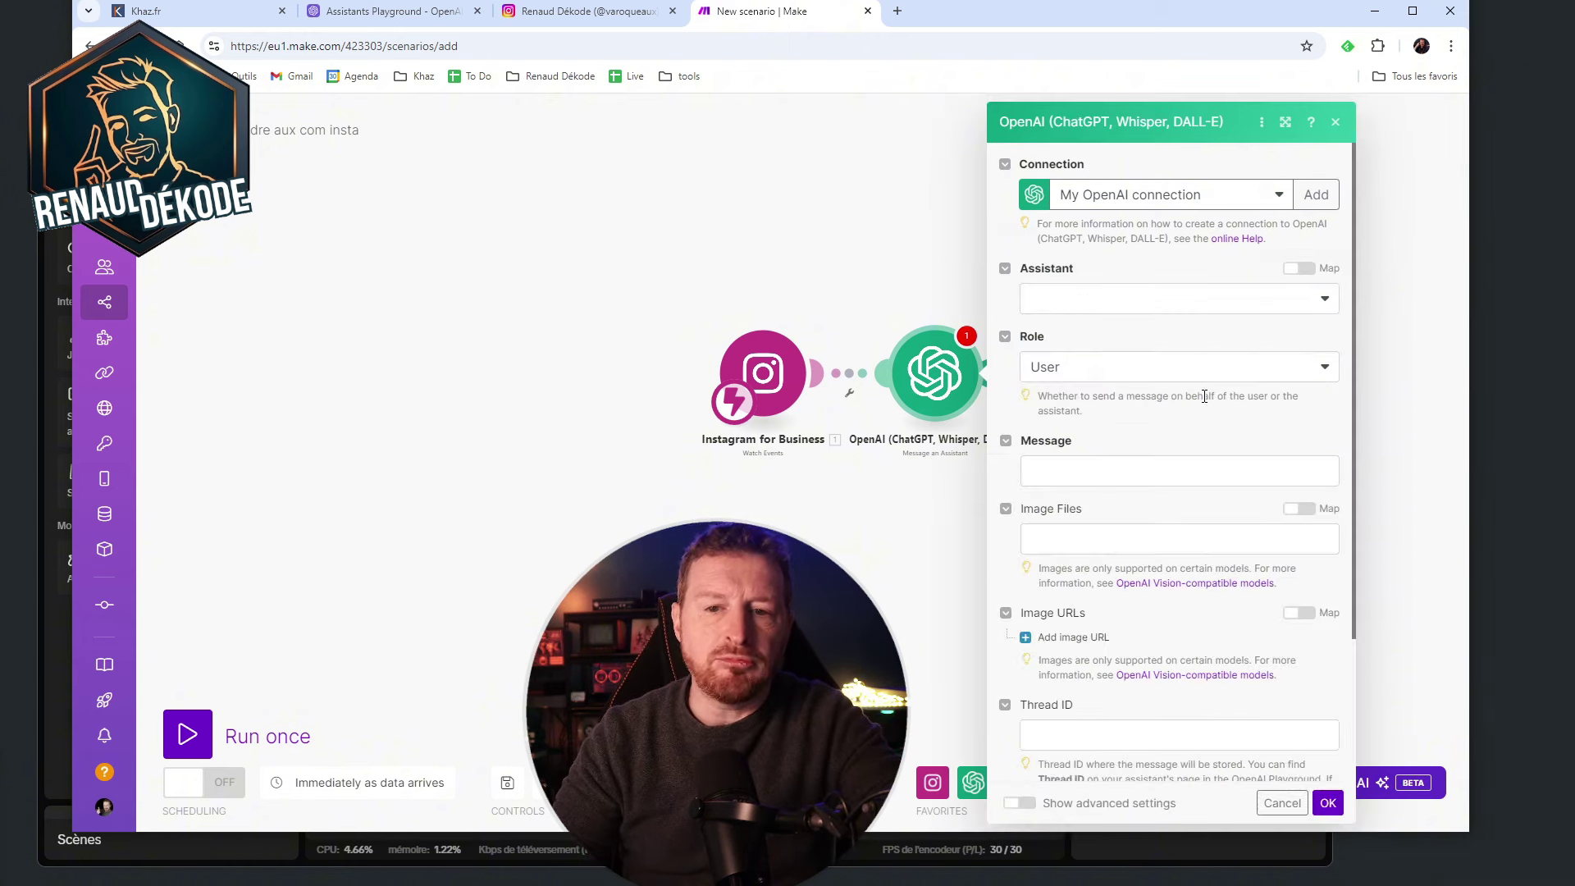
- Choose the gpt-4o-mini assistant and begin the message with "Je viens de recevoir un commentaire sur ma vidéo postée sur Instagram :"
left_click(1173, 297)
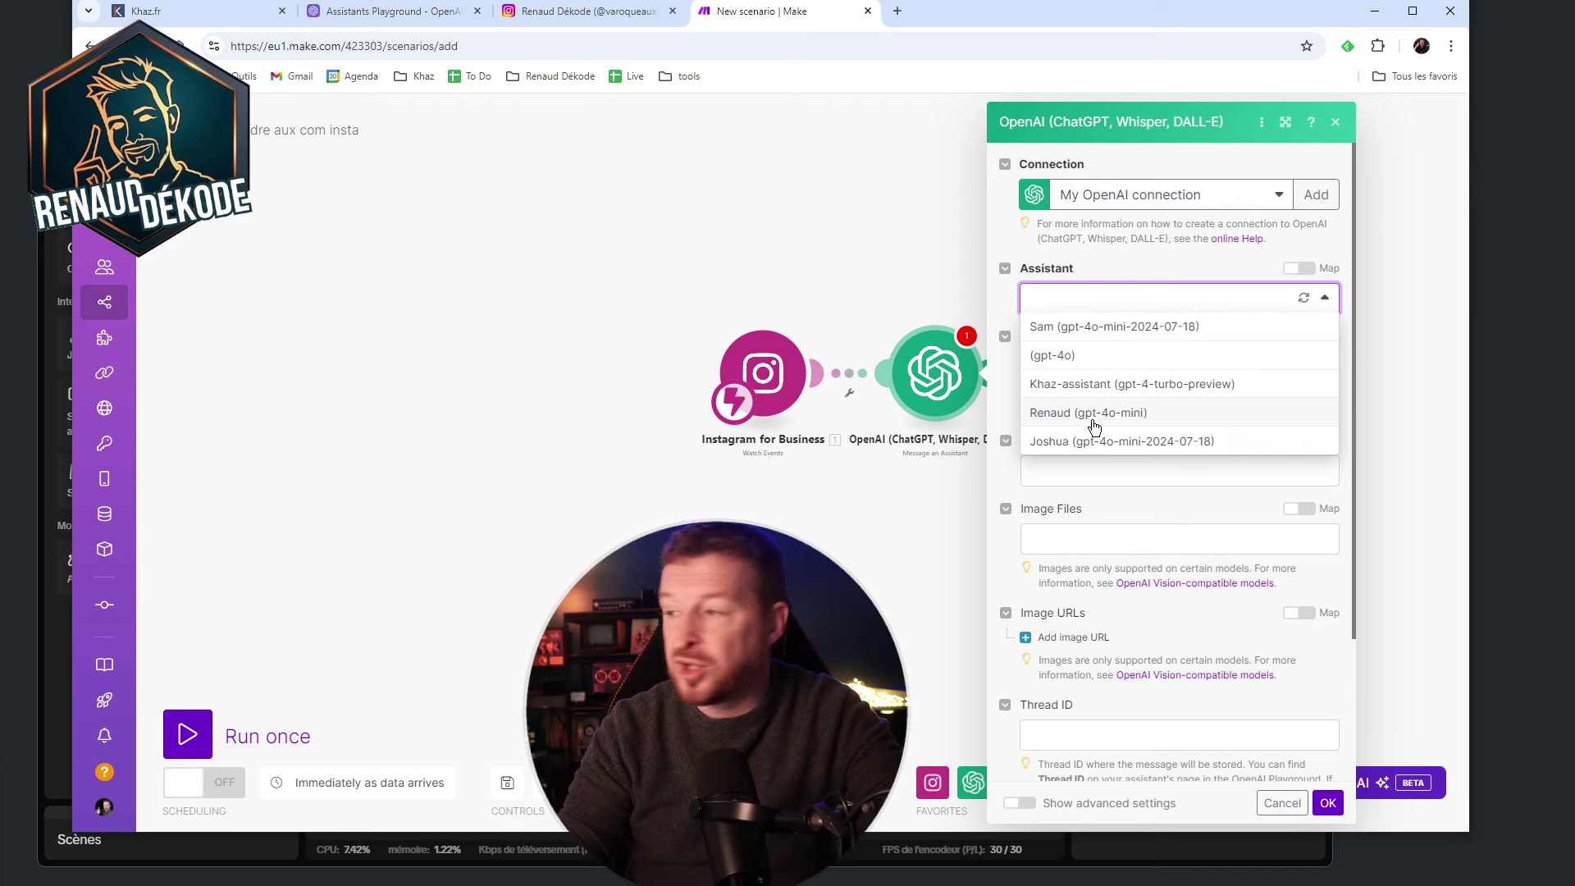
left_click(1073, 412)
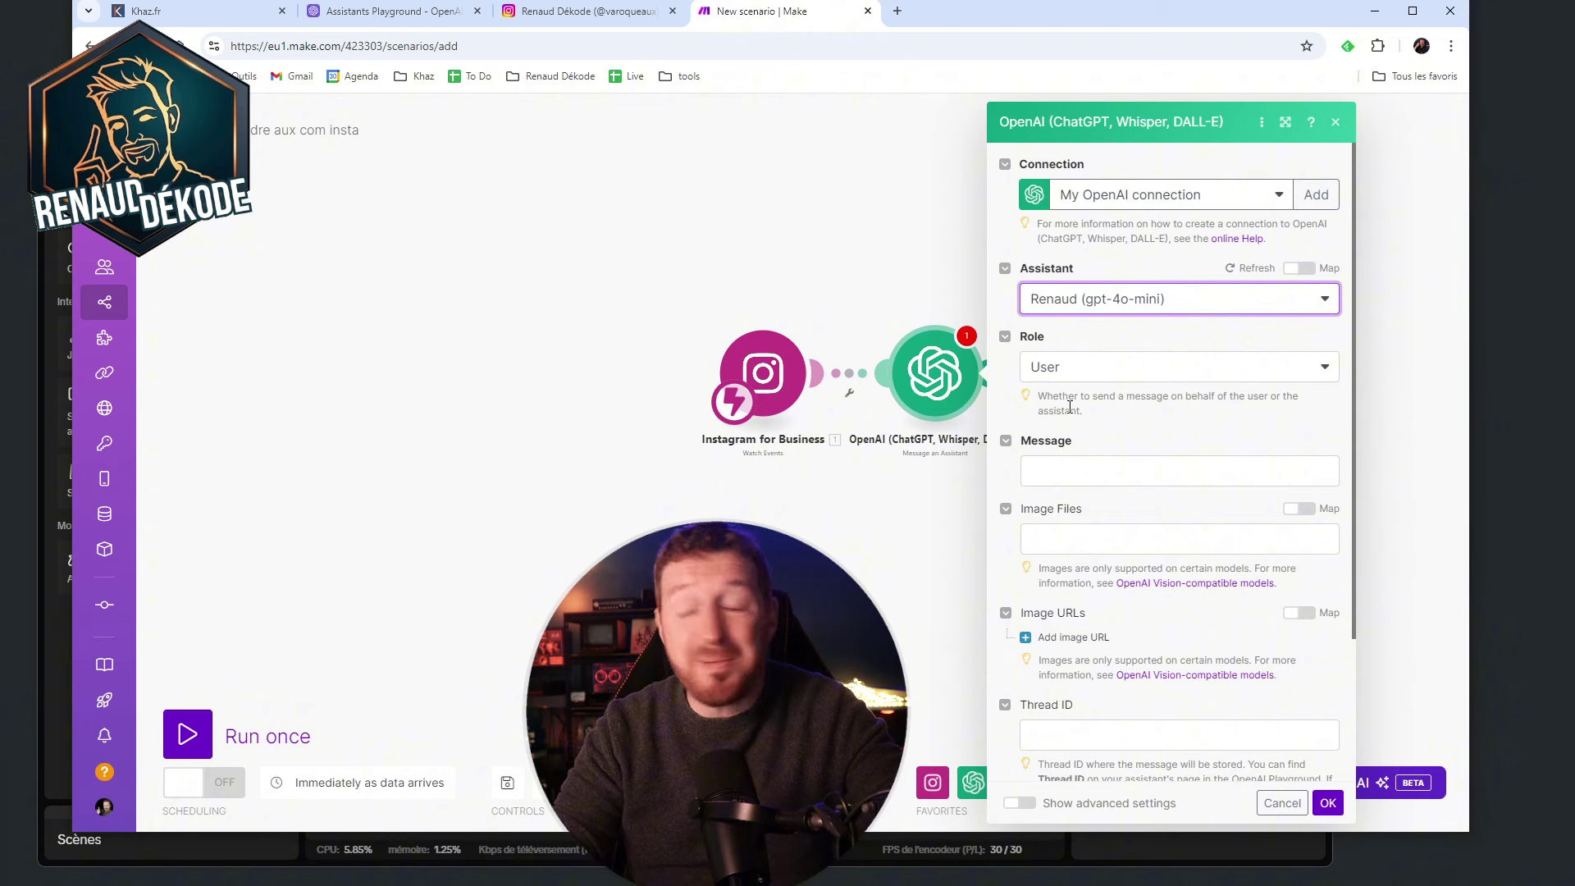
left_click(1081, 466)
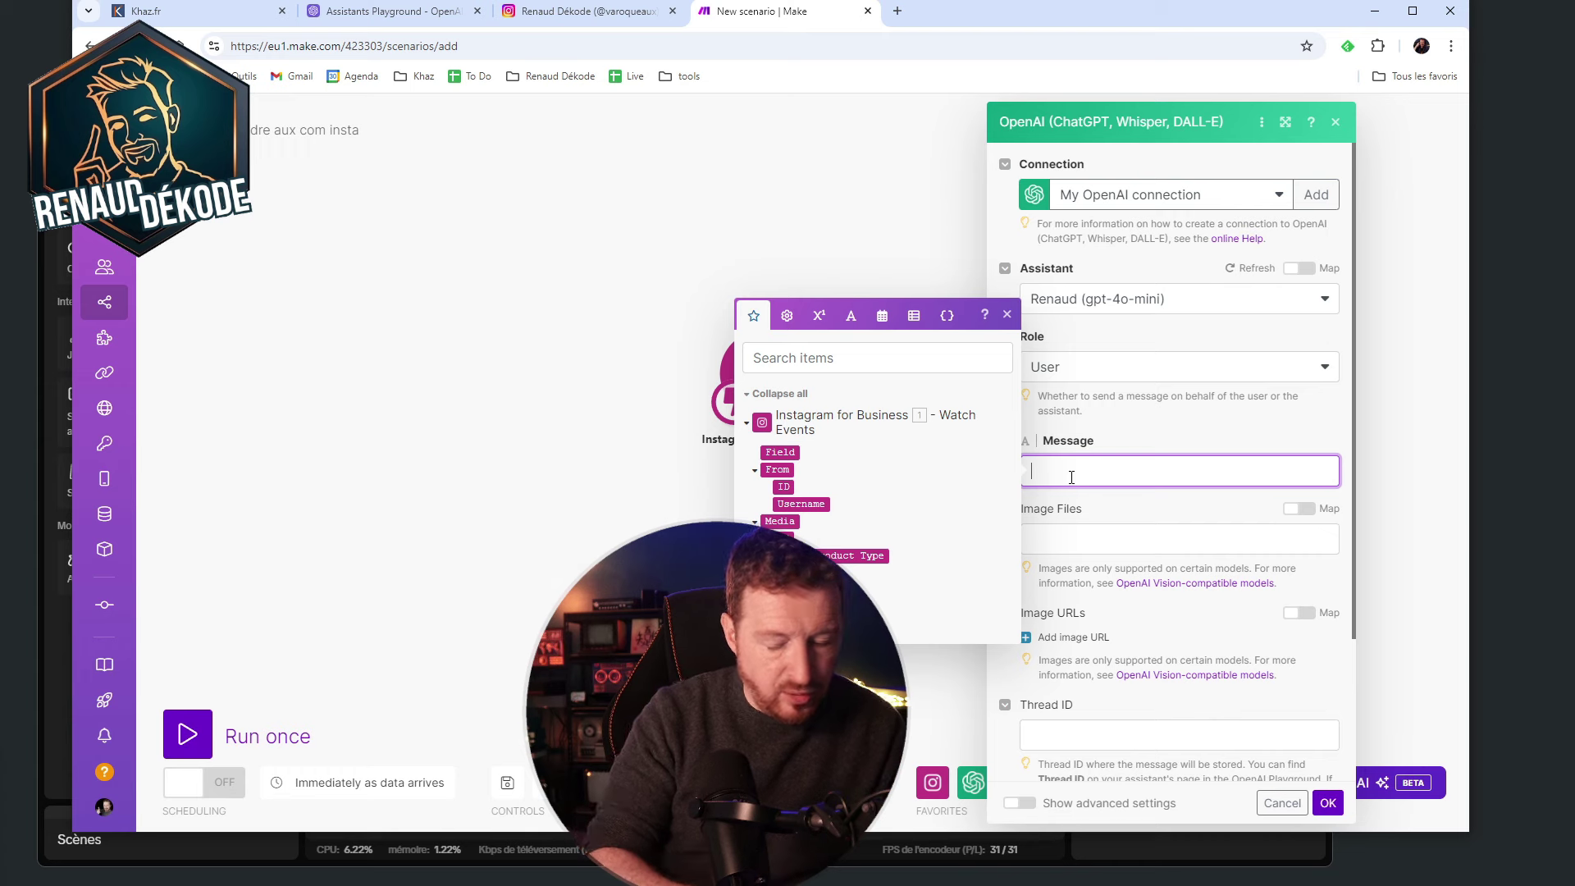
type("Je vien")
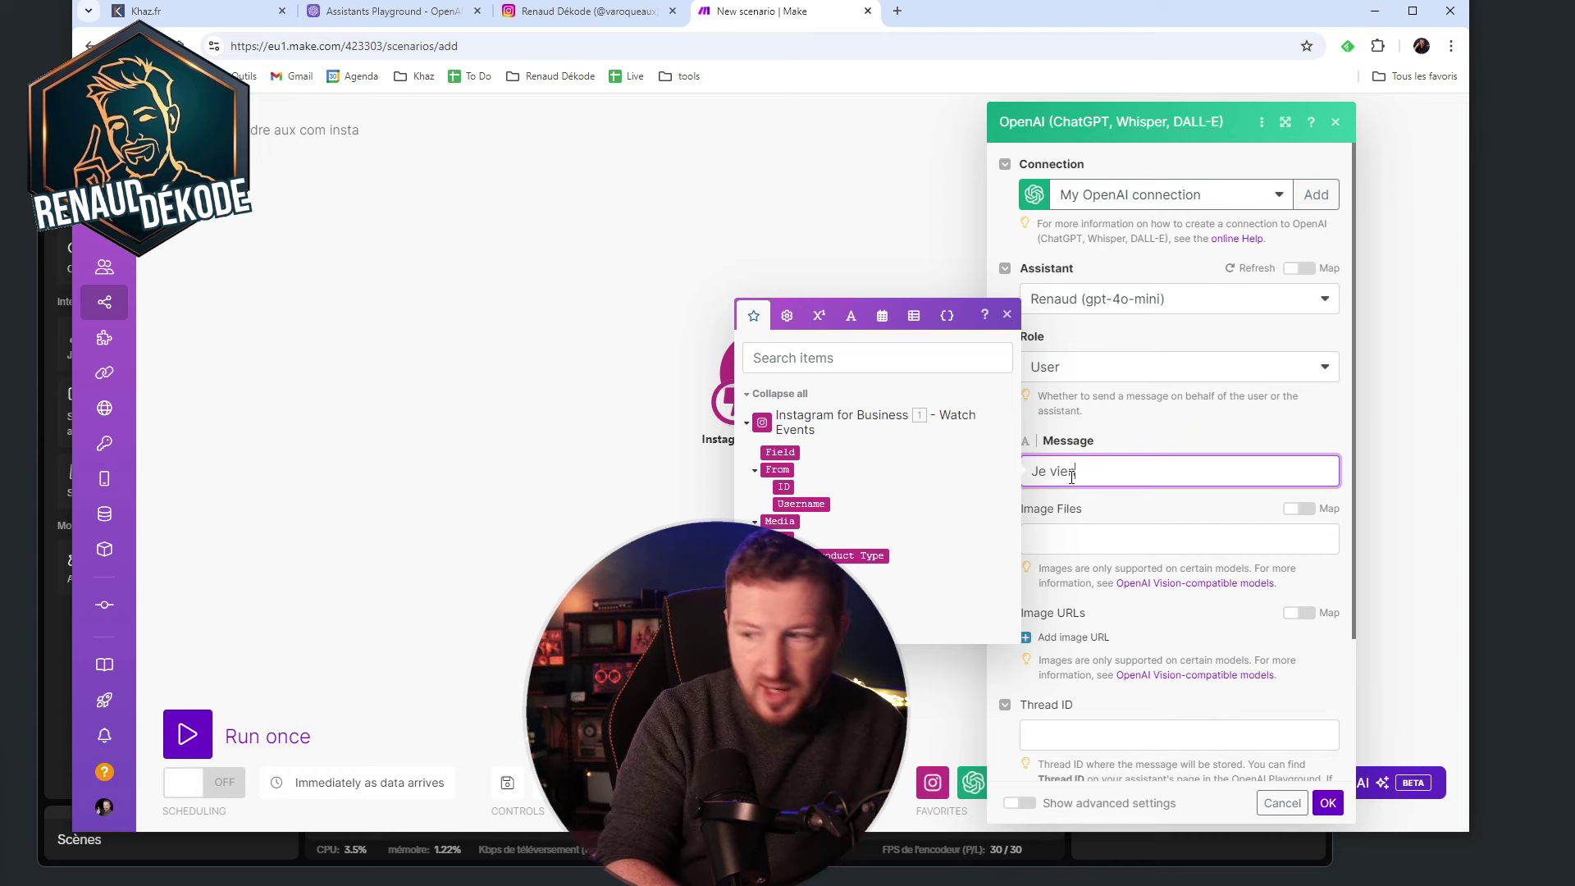
type("s de recev")
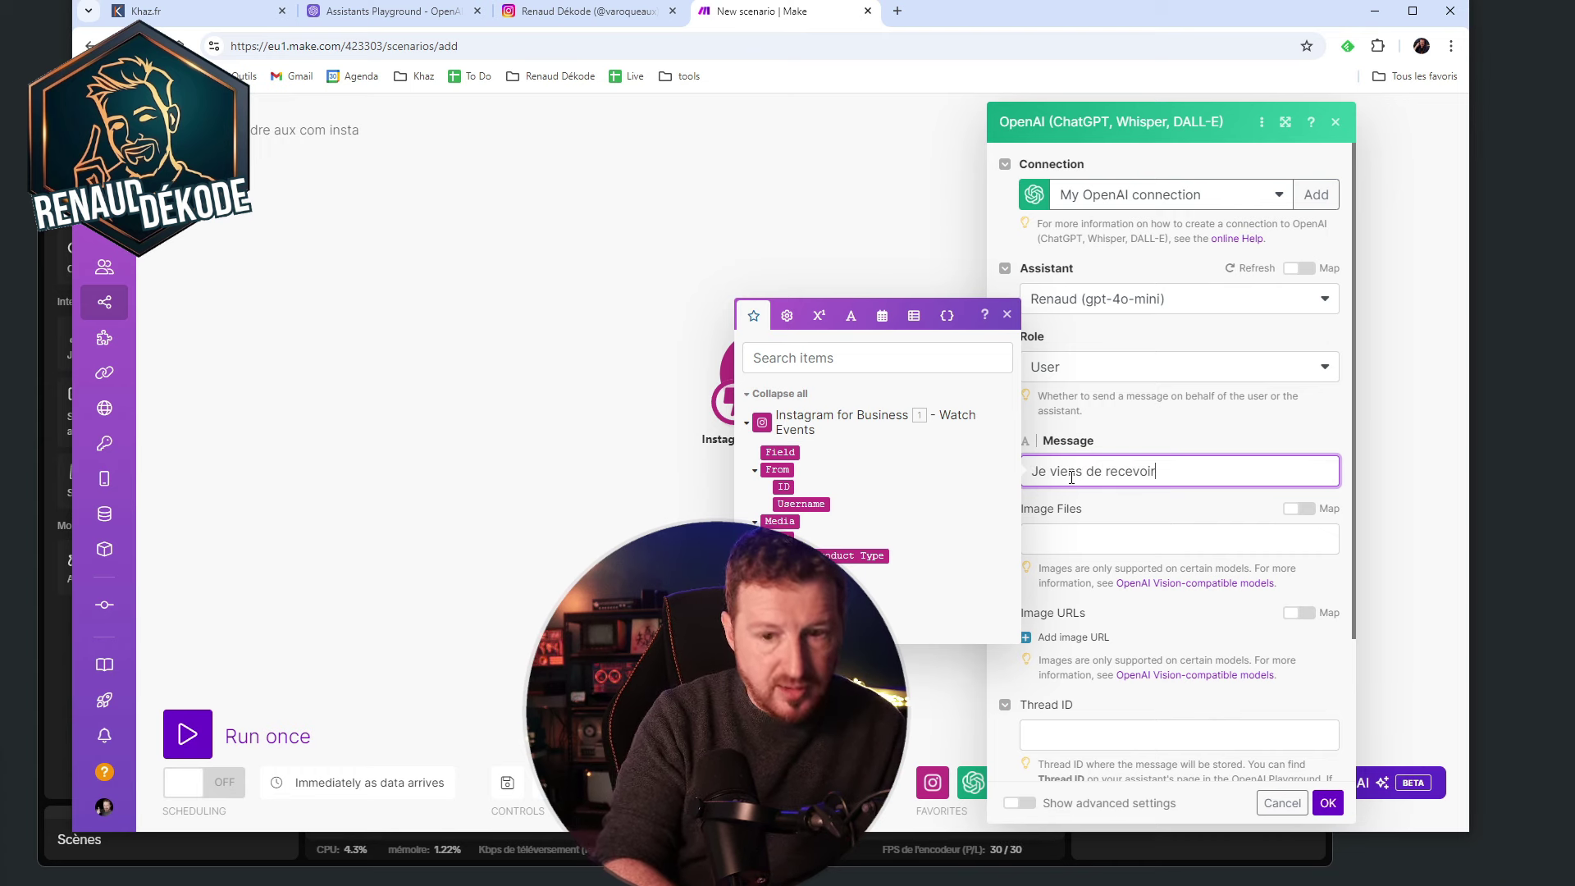
type("oir")
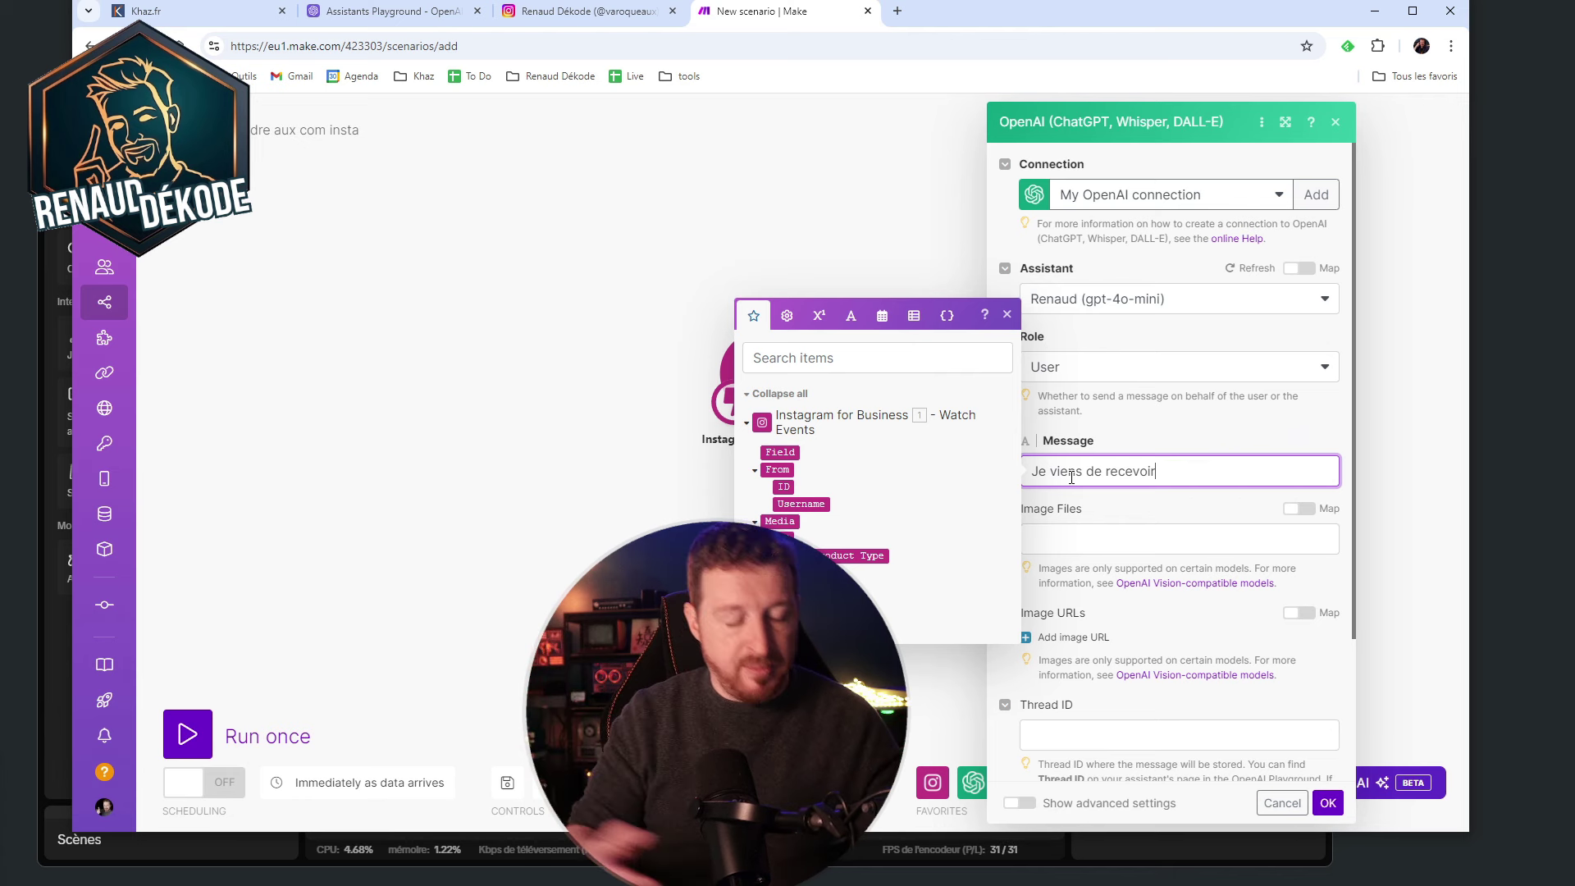
type(" un commenta")
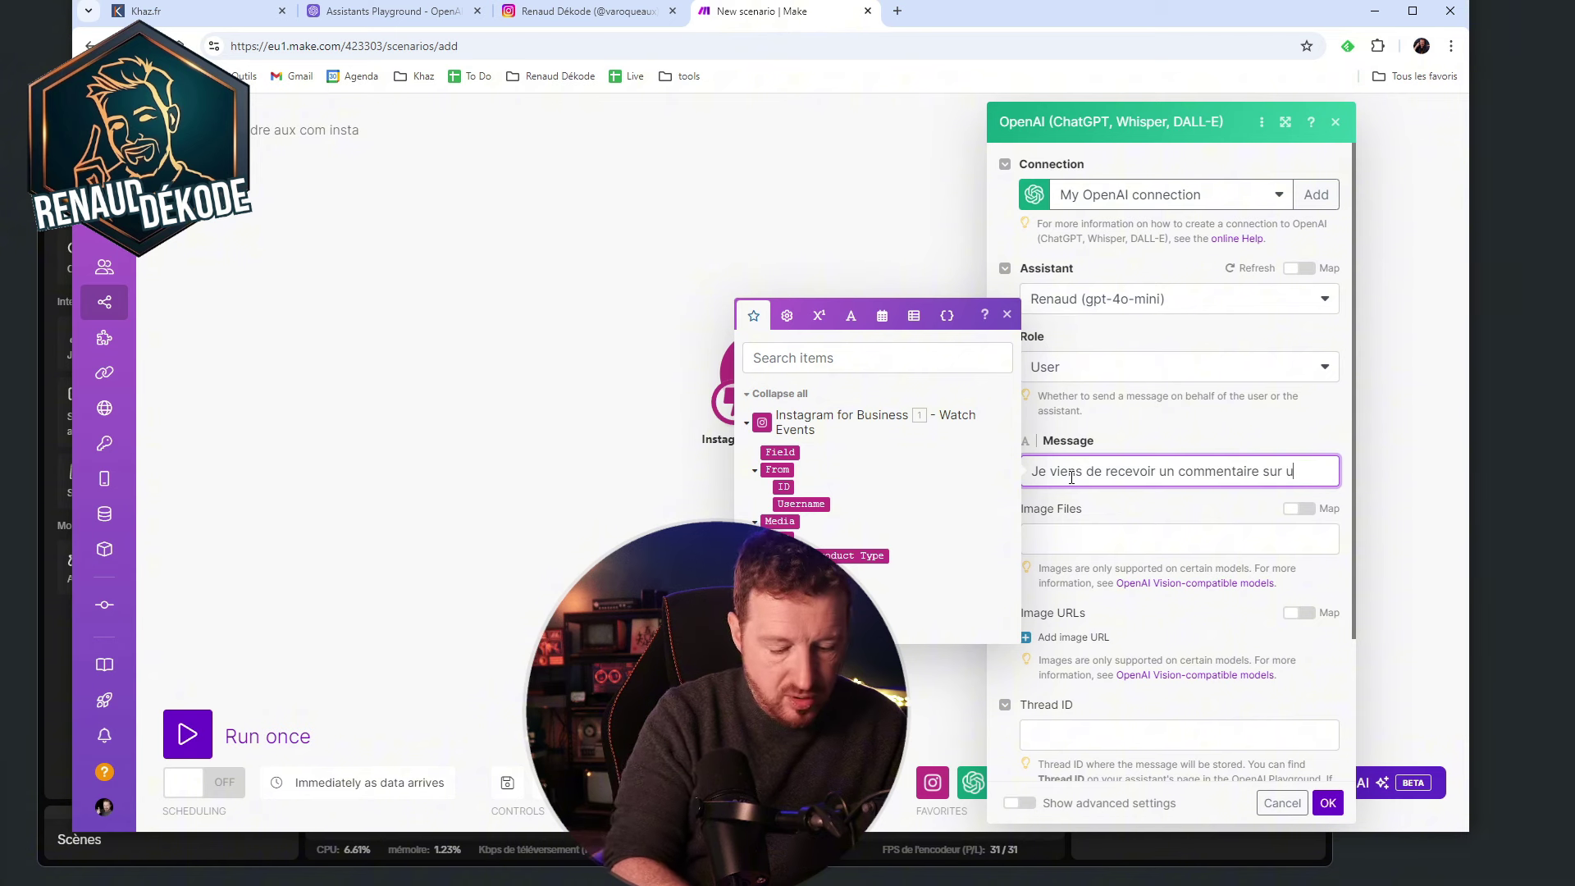
type("ire sur ma vidéo ")
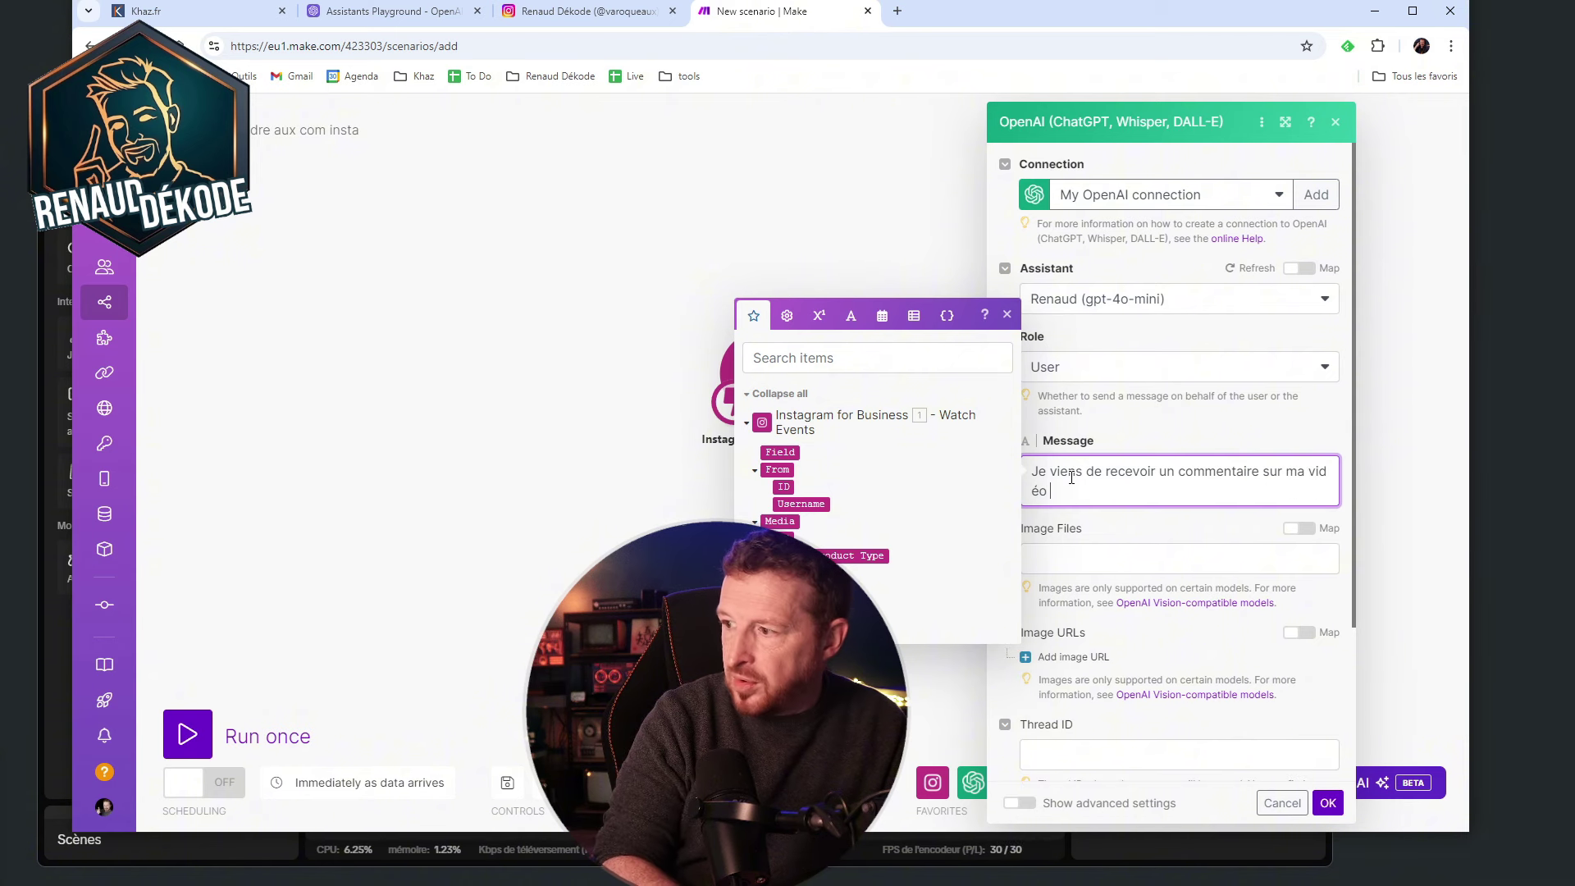
type("postée")
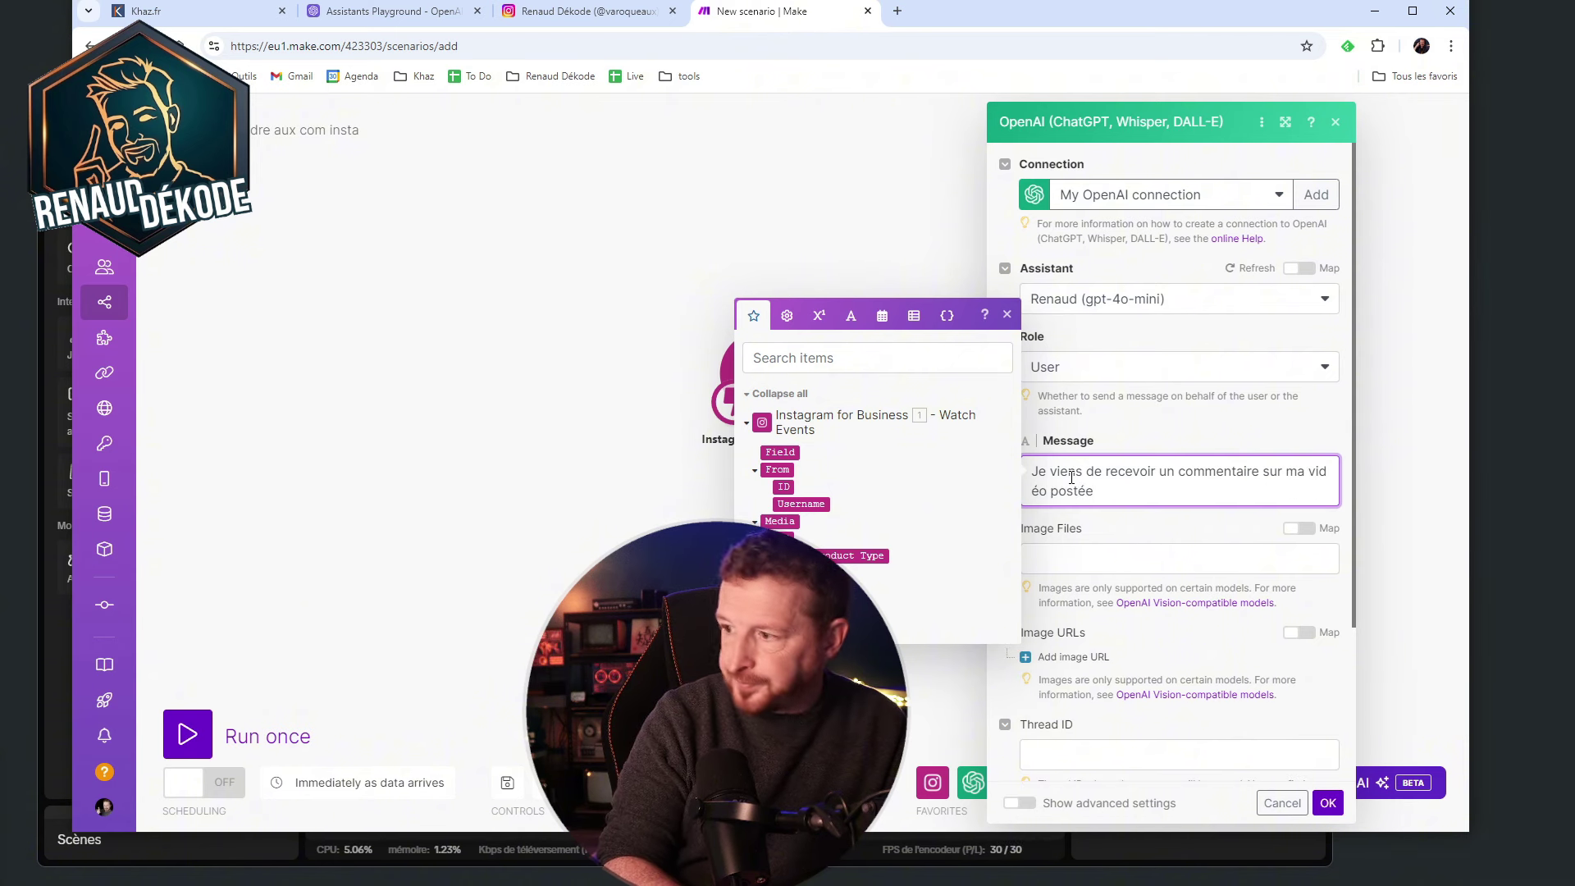
type(" sur Inst")
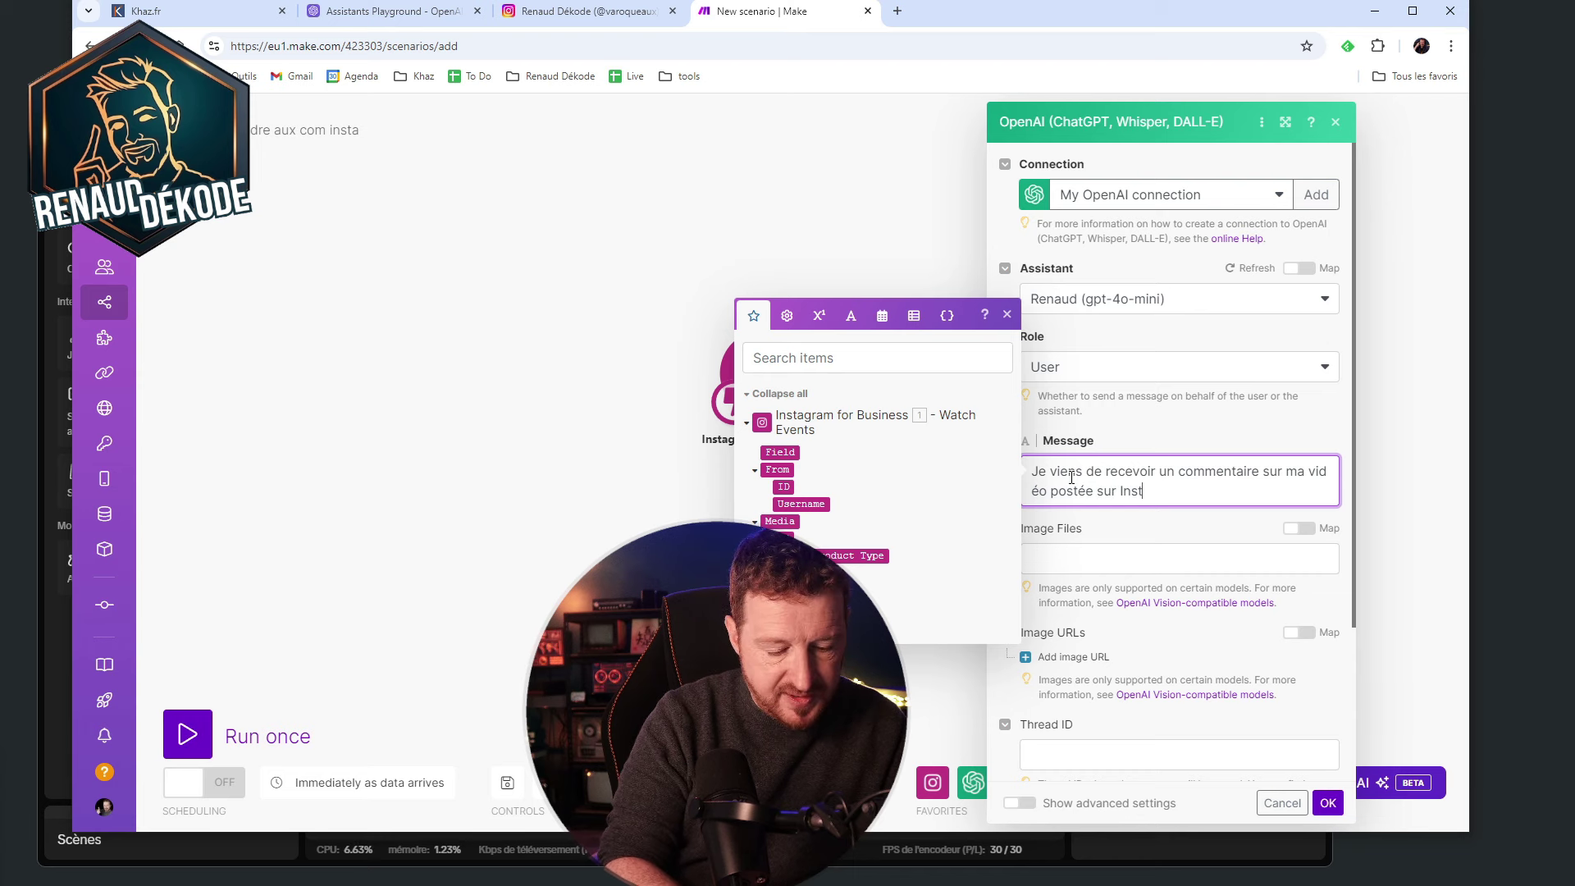
type("agram :")
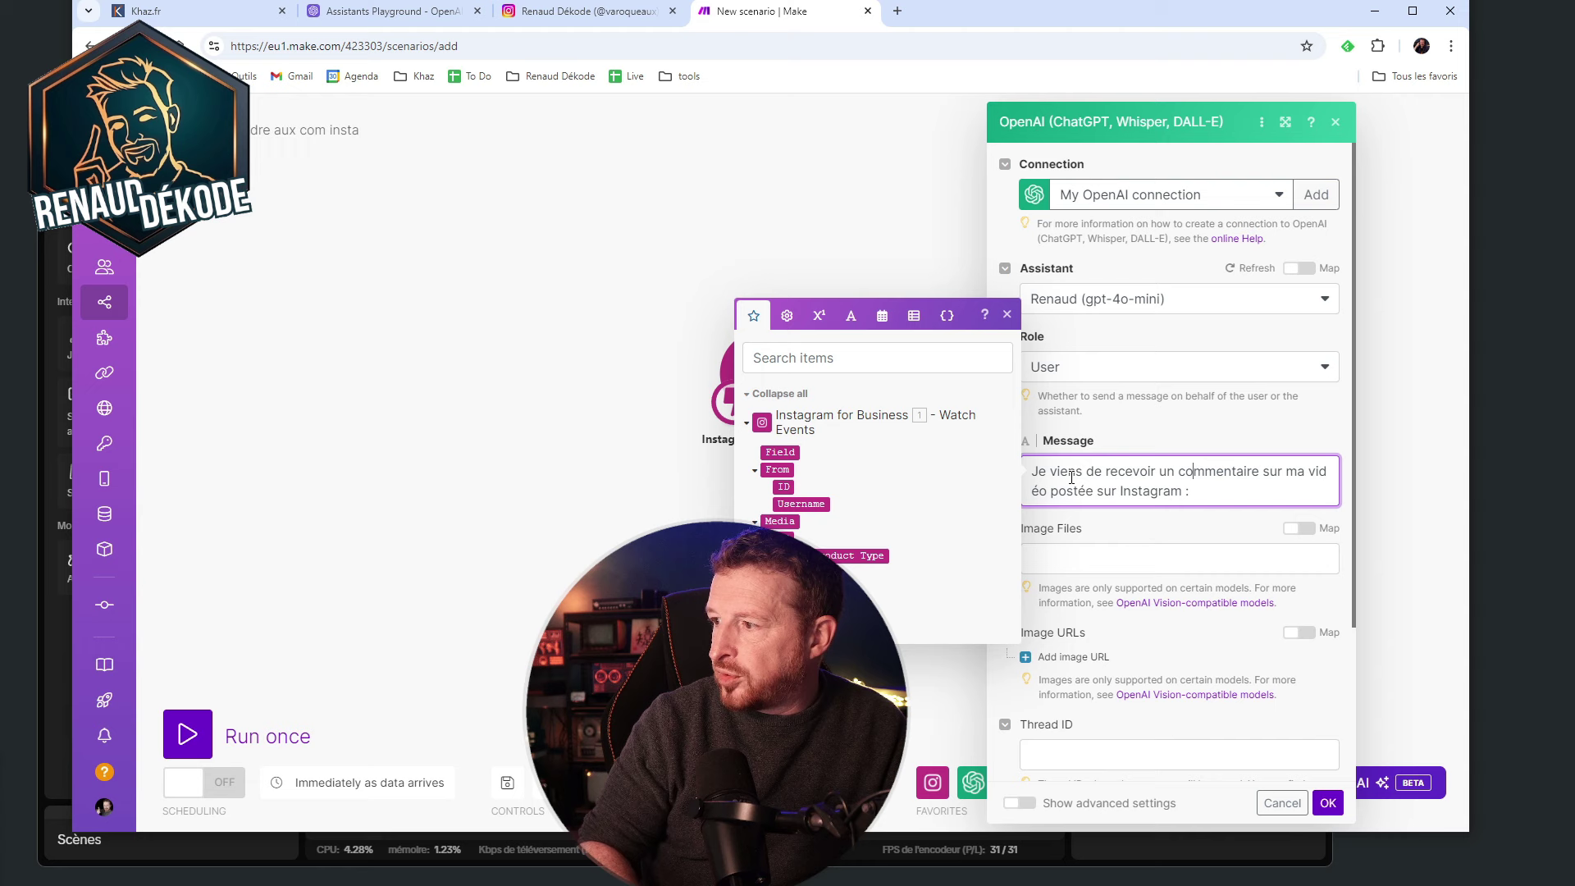
- Reword the message's opening to say "ce commentaire" and add a new line after the sentence
key("Up")
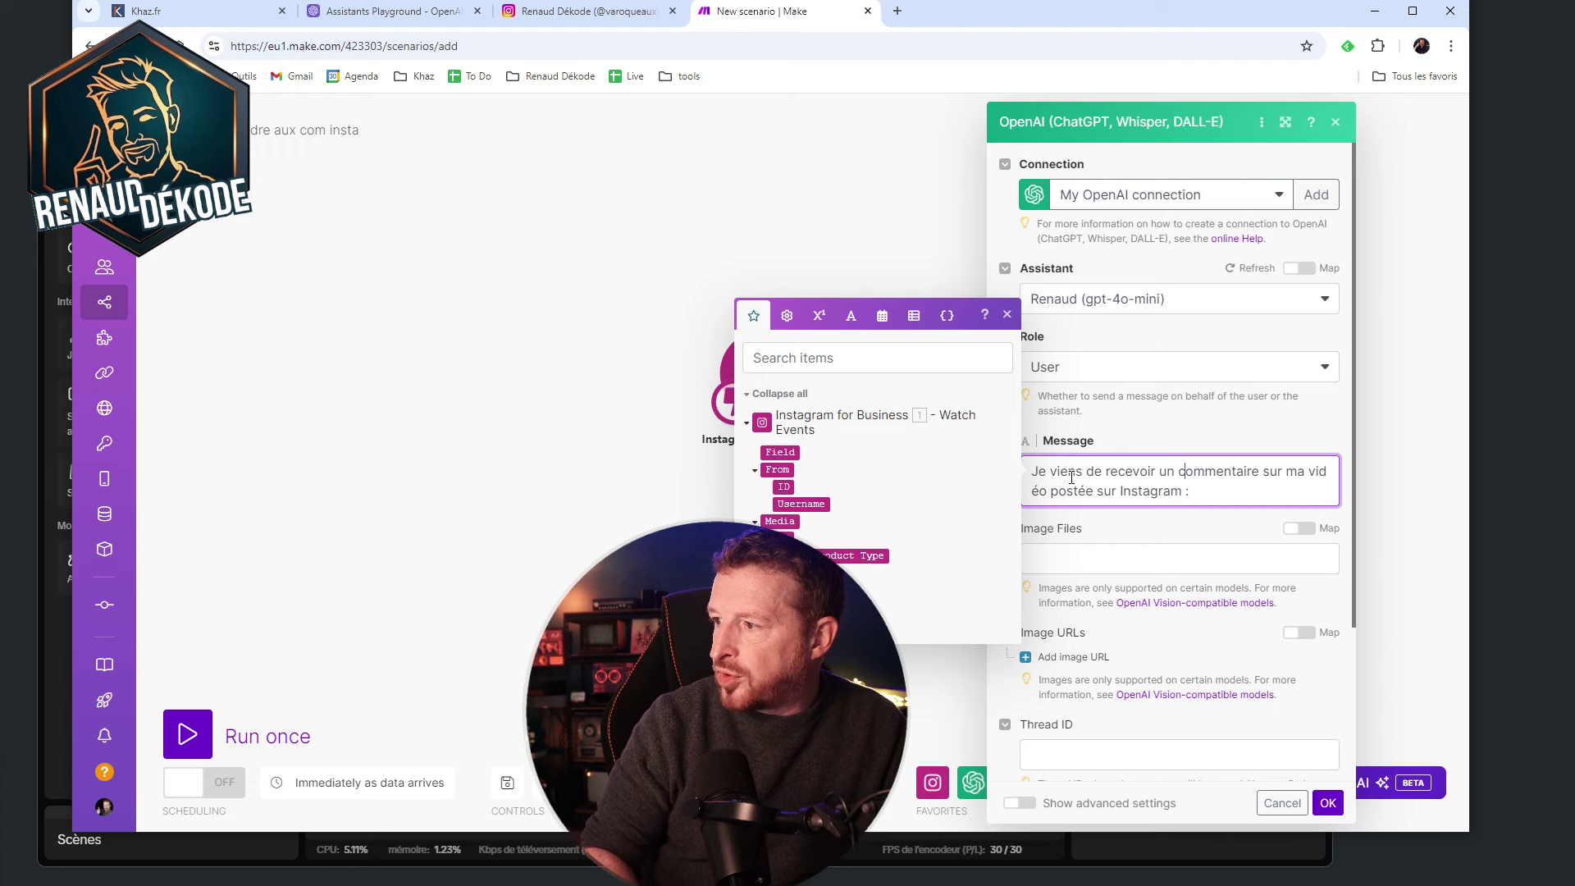
key("Delete")
key("BackSpace")
type("ce")
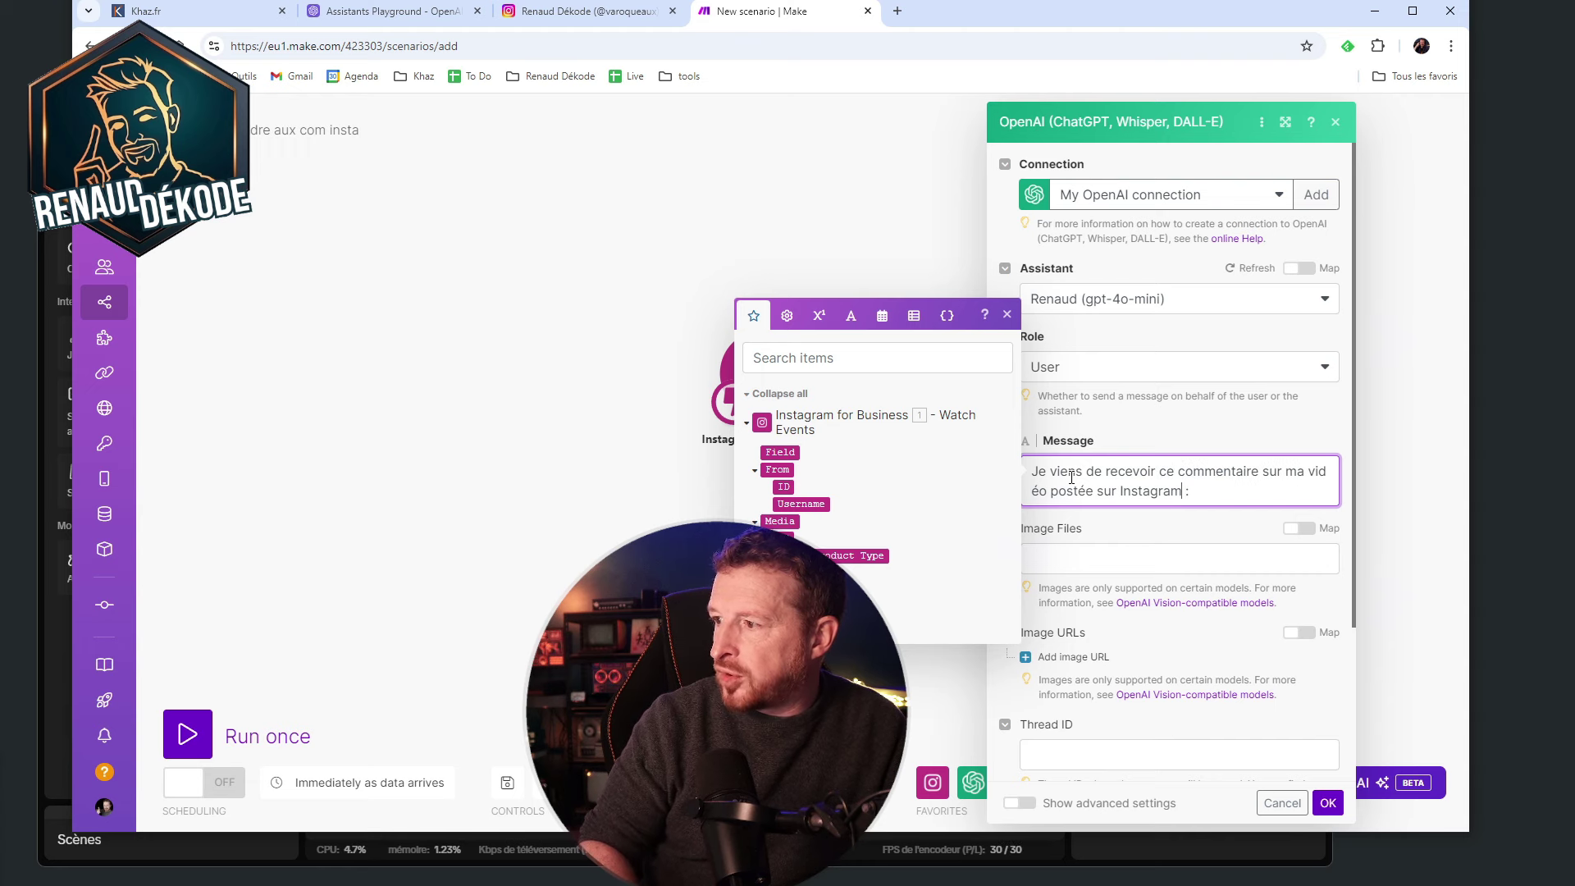
key("End")
key("Return")
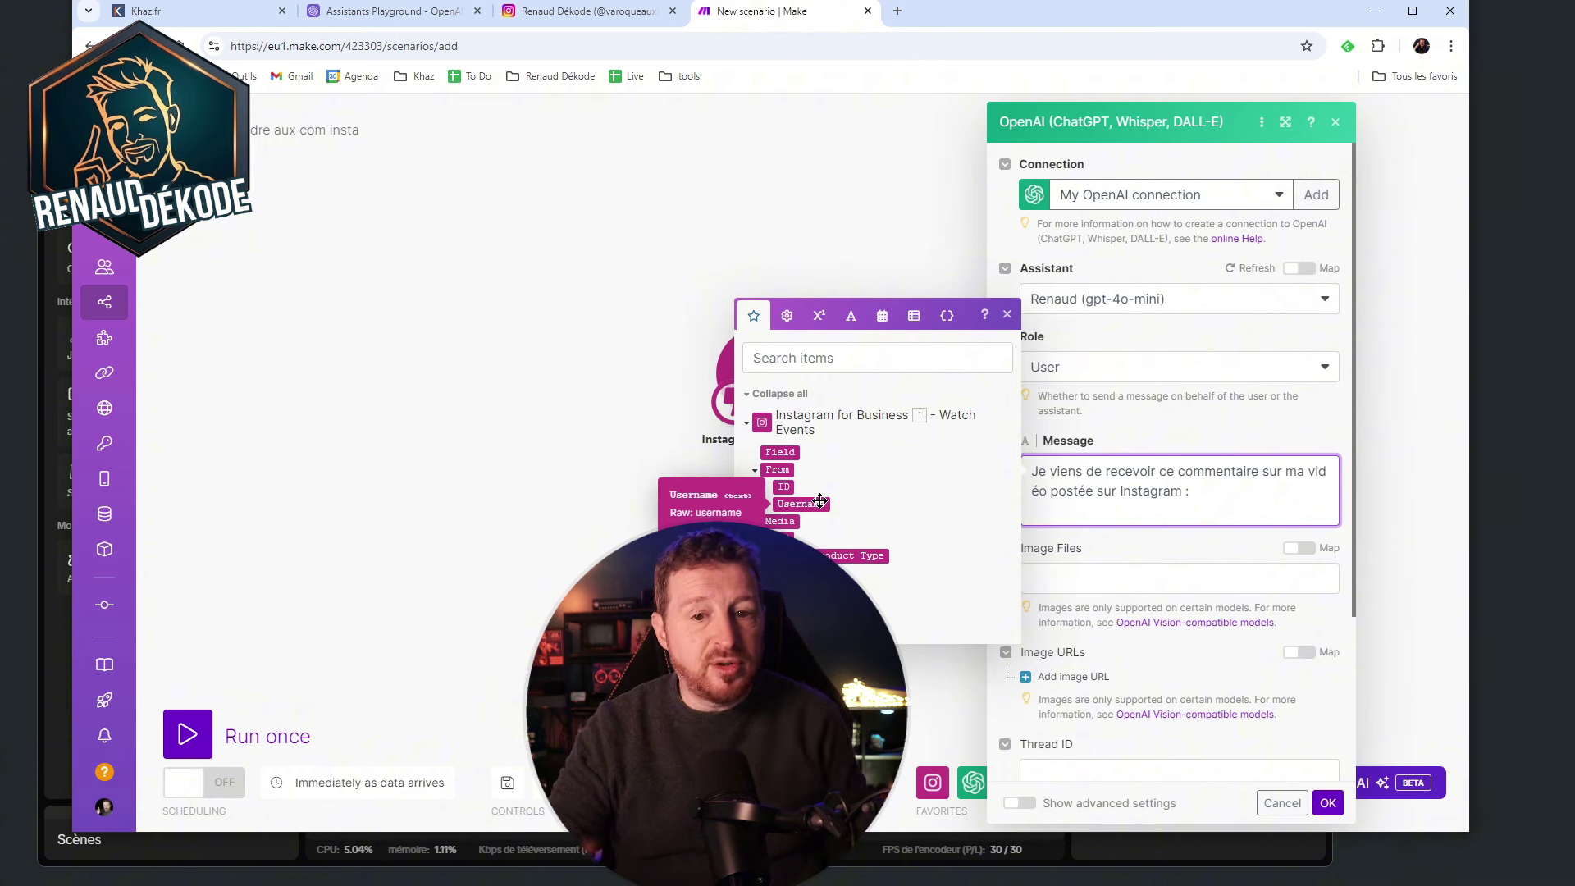
- Insert "de" and the trigger's From: Username field after "commentaire", and put its Text field on the line below the opening sentence
key("Escape")
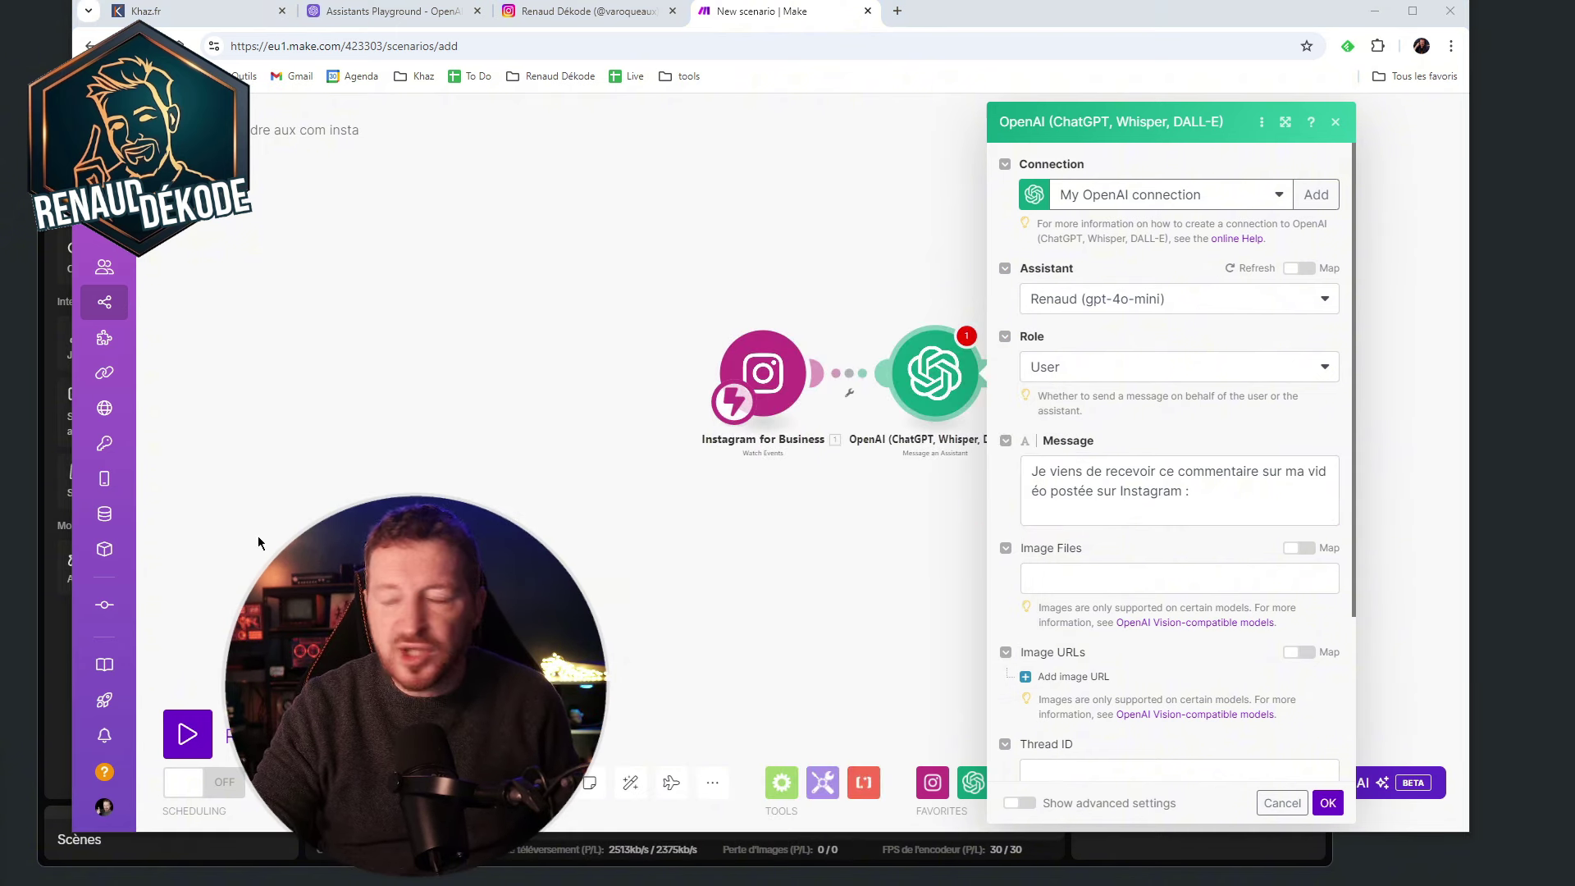
left_click(1091, 478)
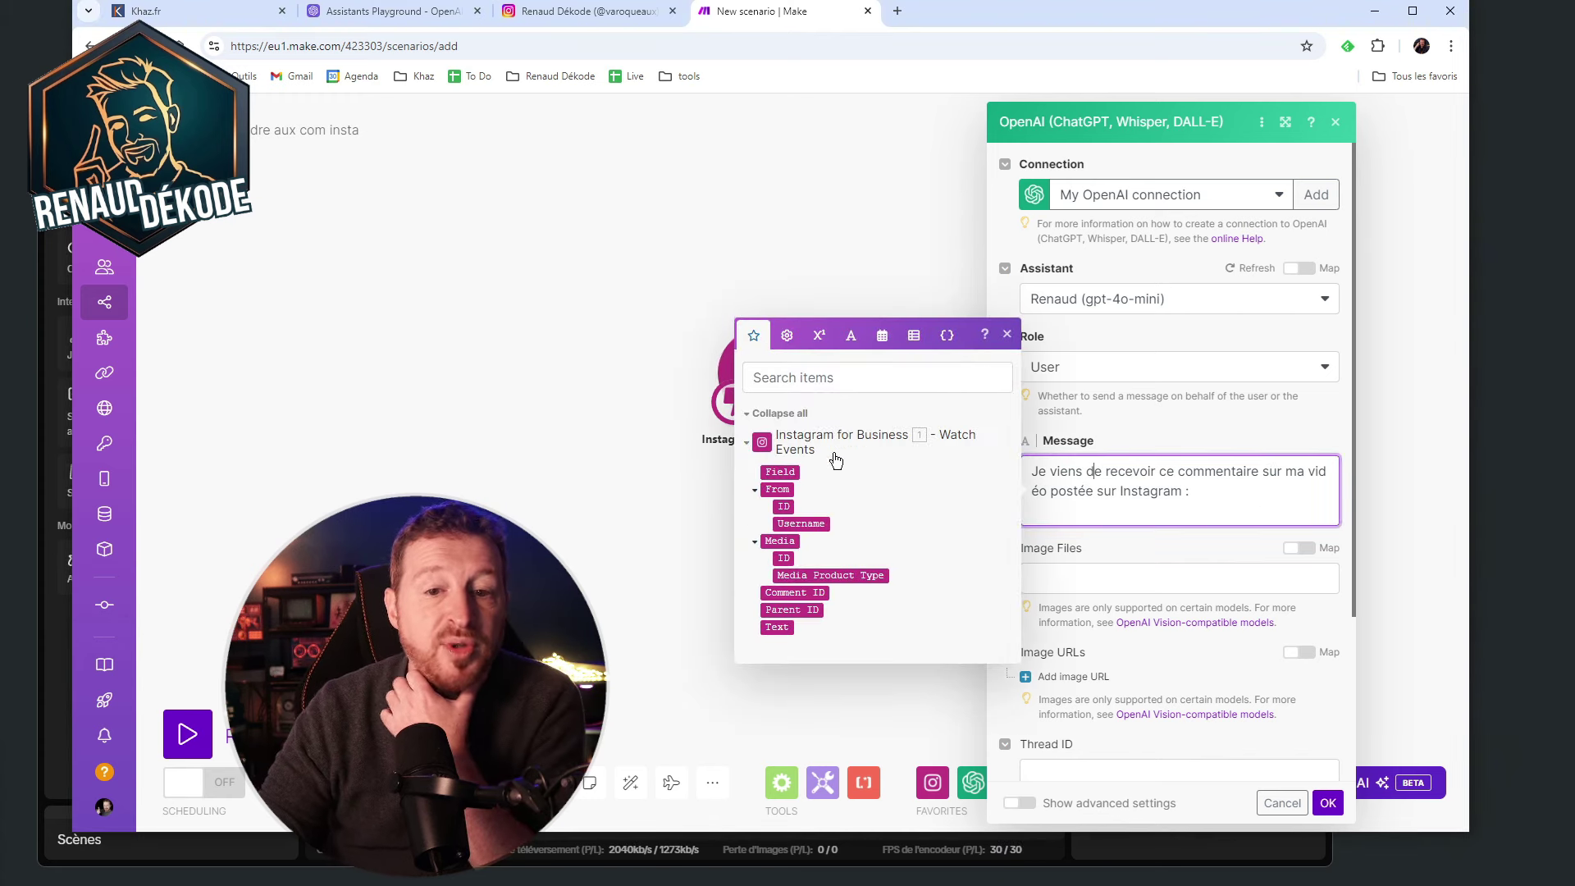
left_click(1186, 492)
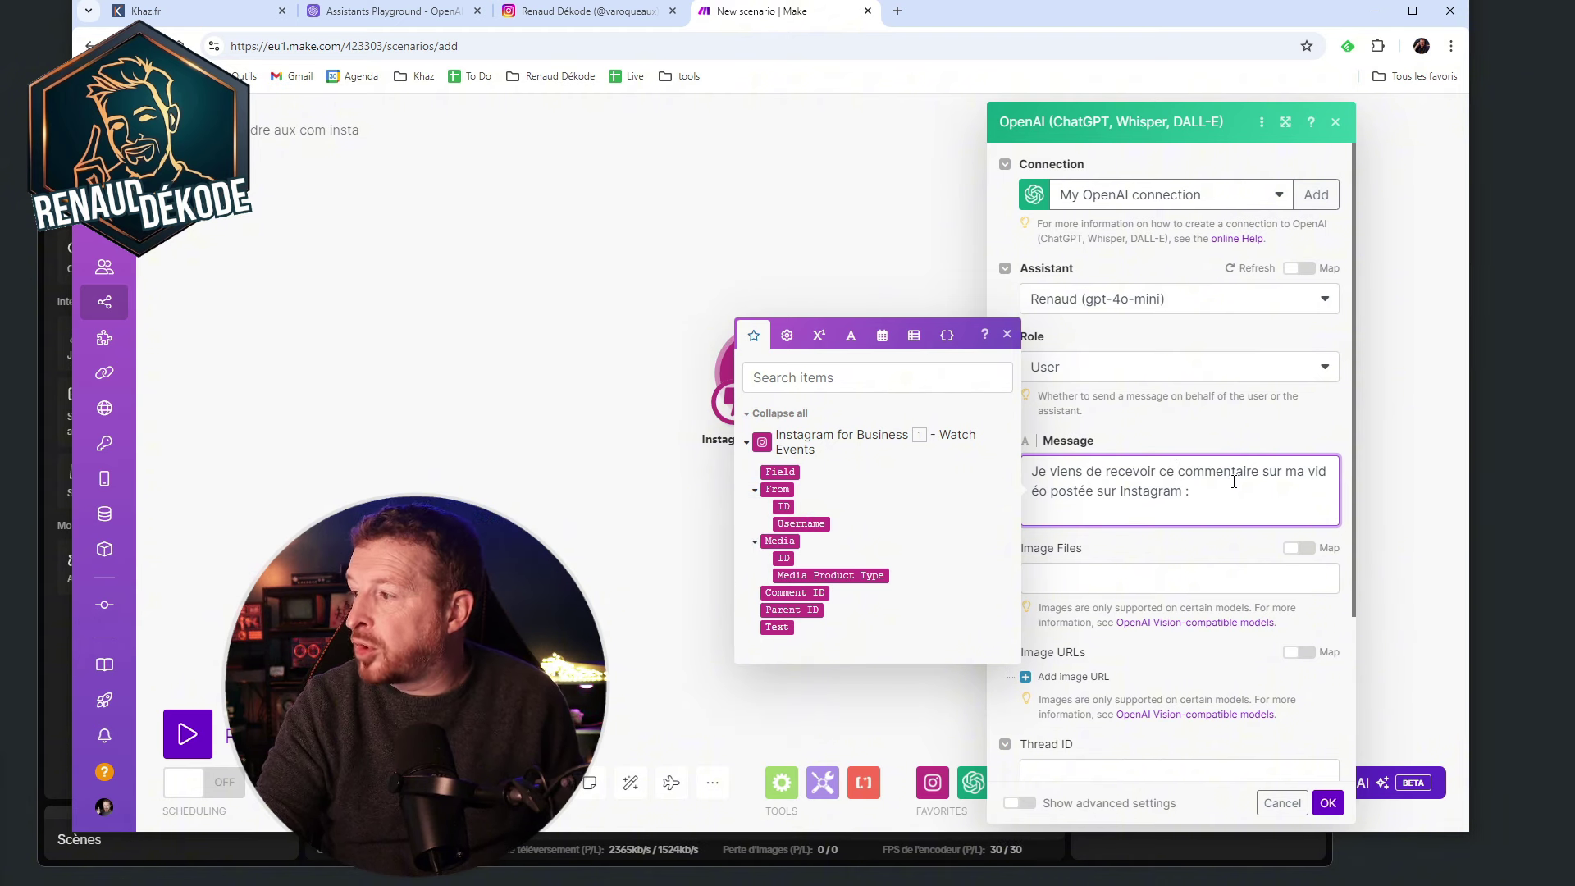
type("de")
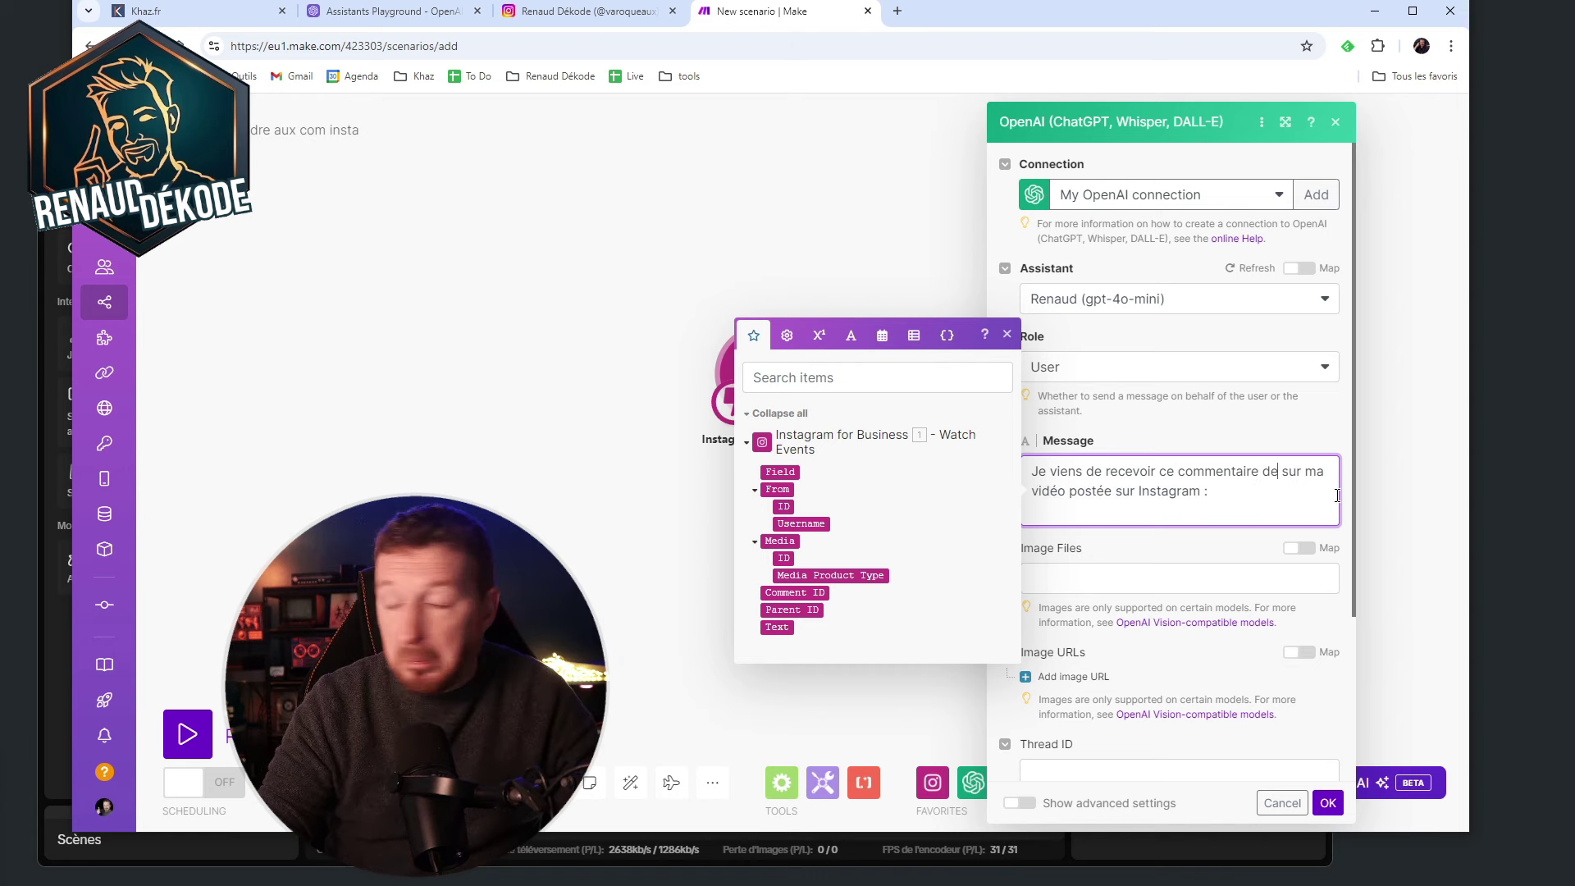
left_click(821, 524)
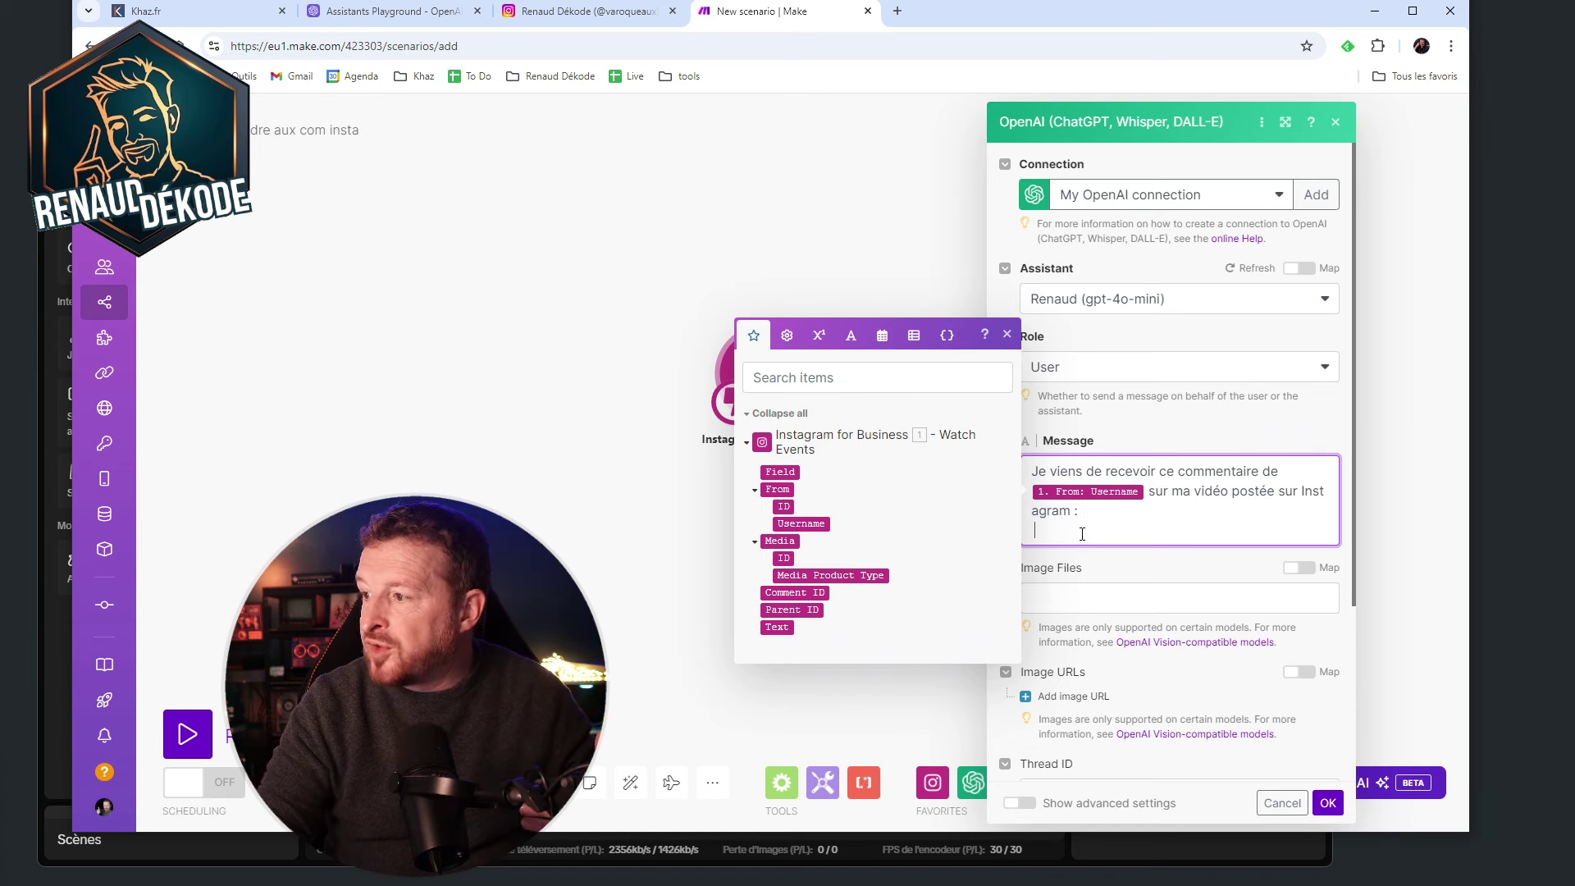
left_click(772, 627)
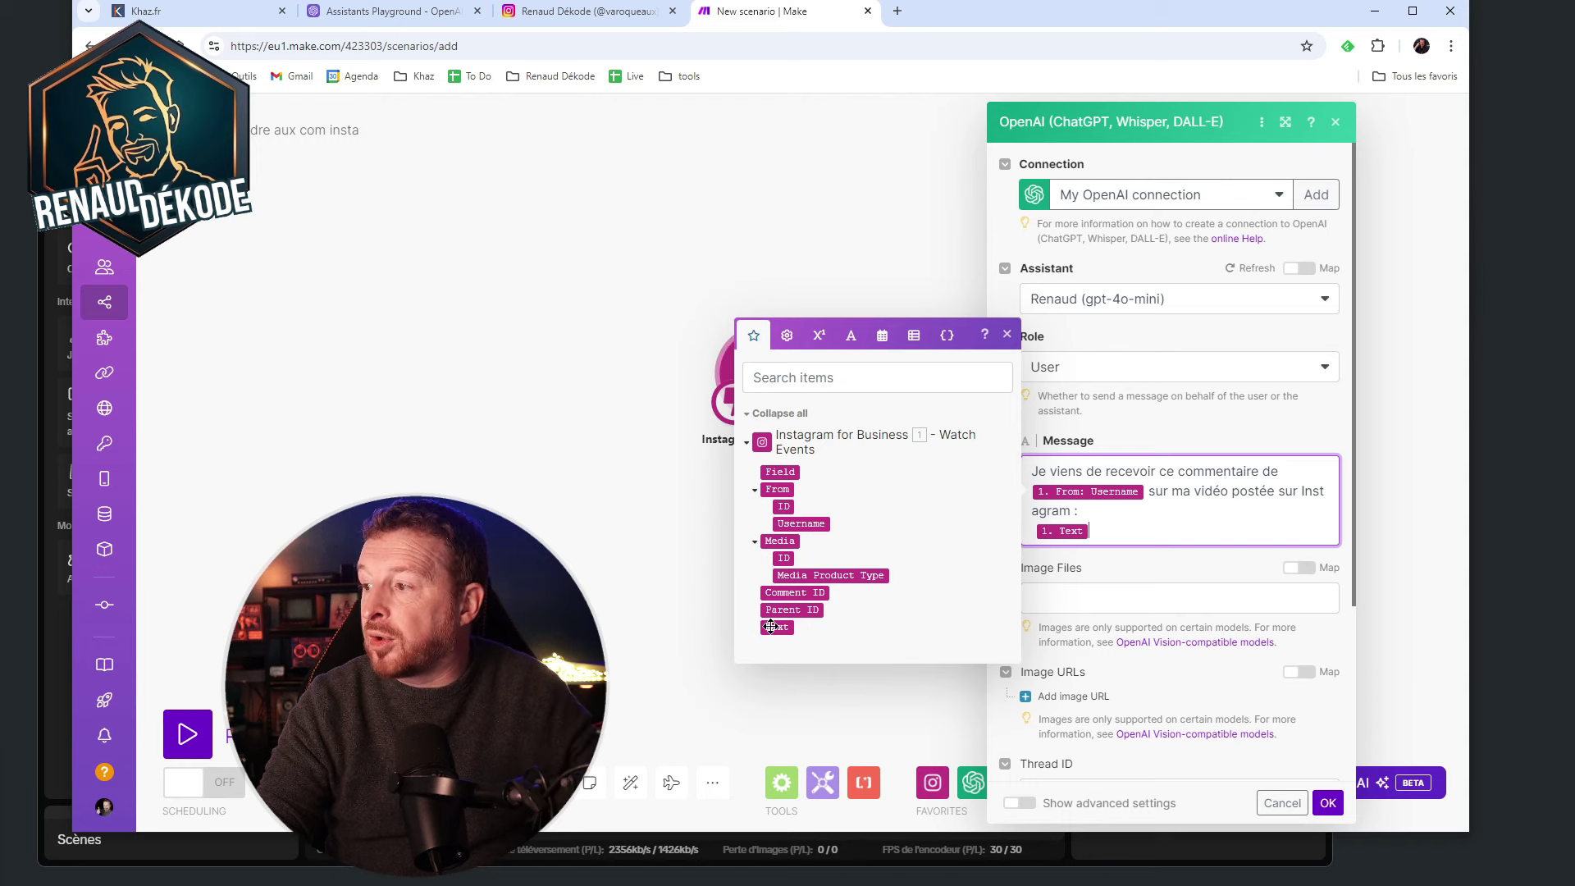
- Add a line below the Text field: "Rédige une réponse à ce commentaire, en respectant mon style, en étant gentil, constructif, sympa."
scroll(1081, 458, "down", 2)
key("Return")
type("Rédi")
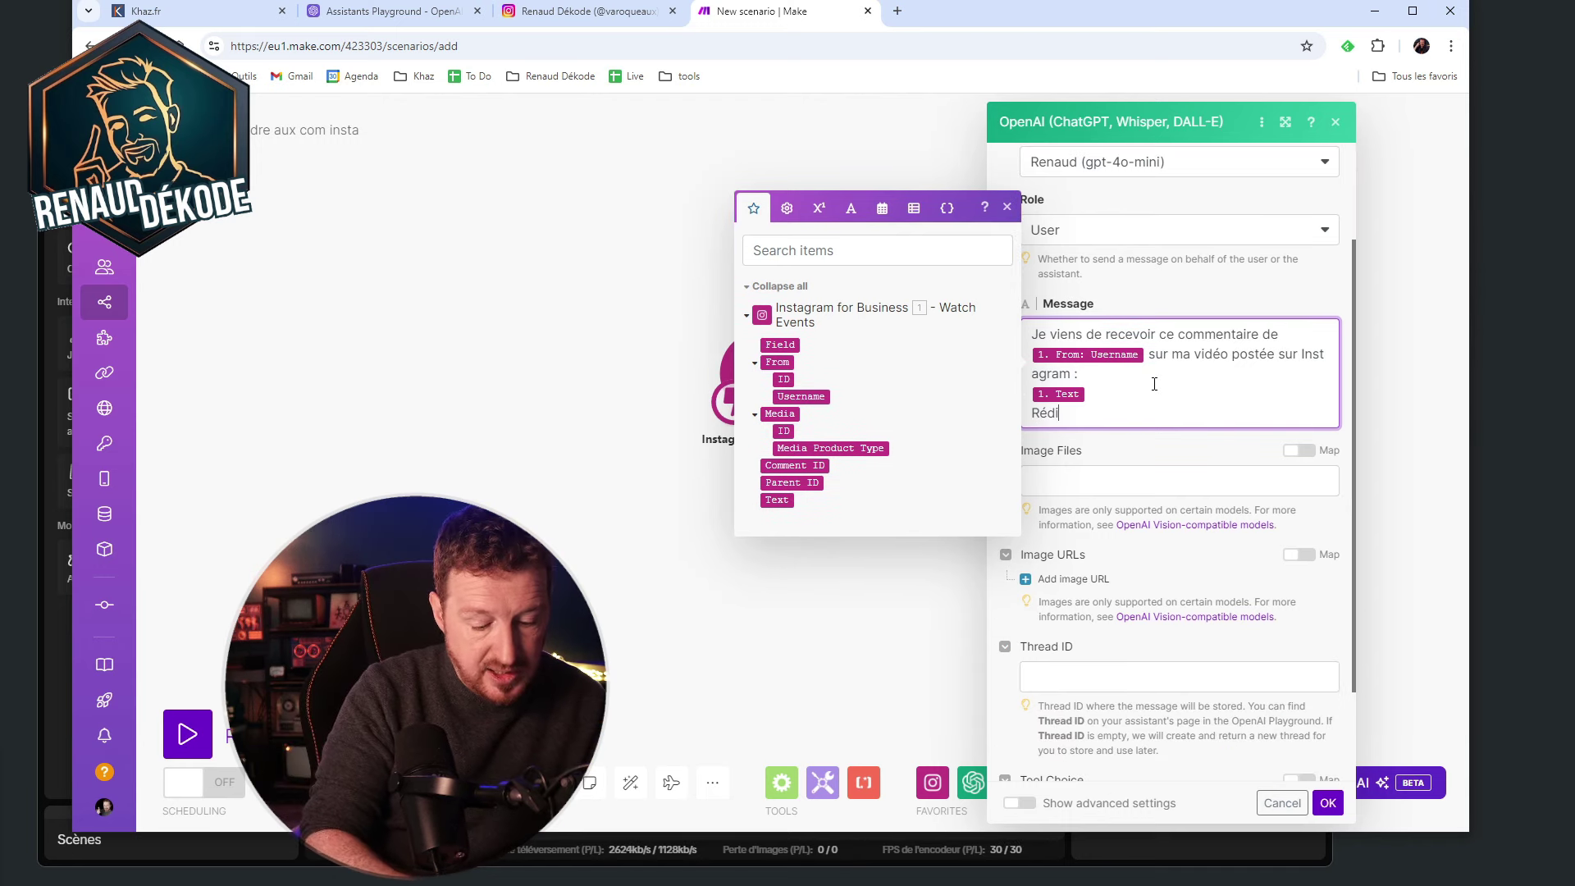
type("e un ")
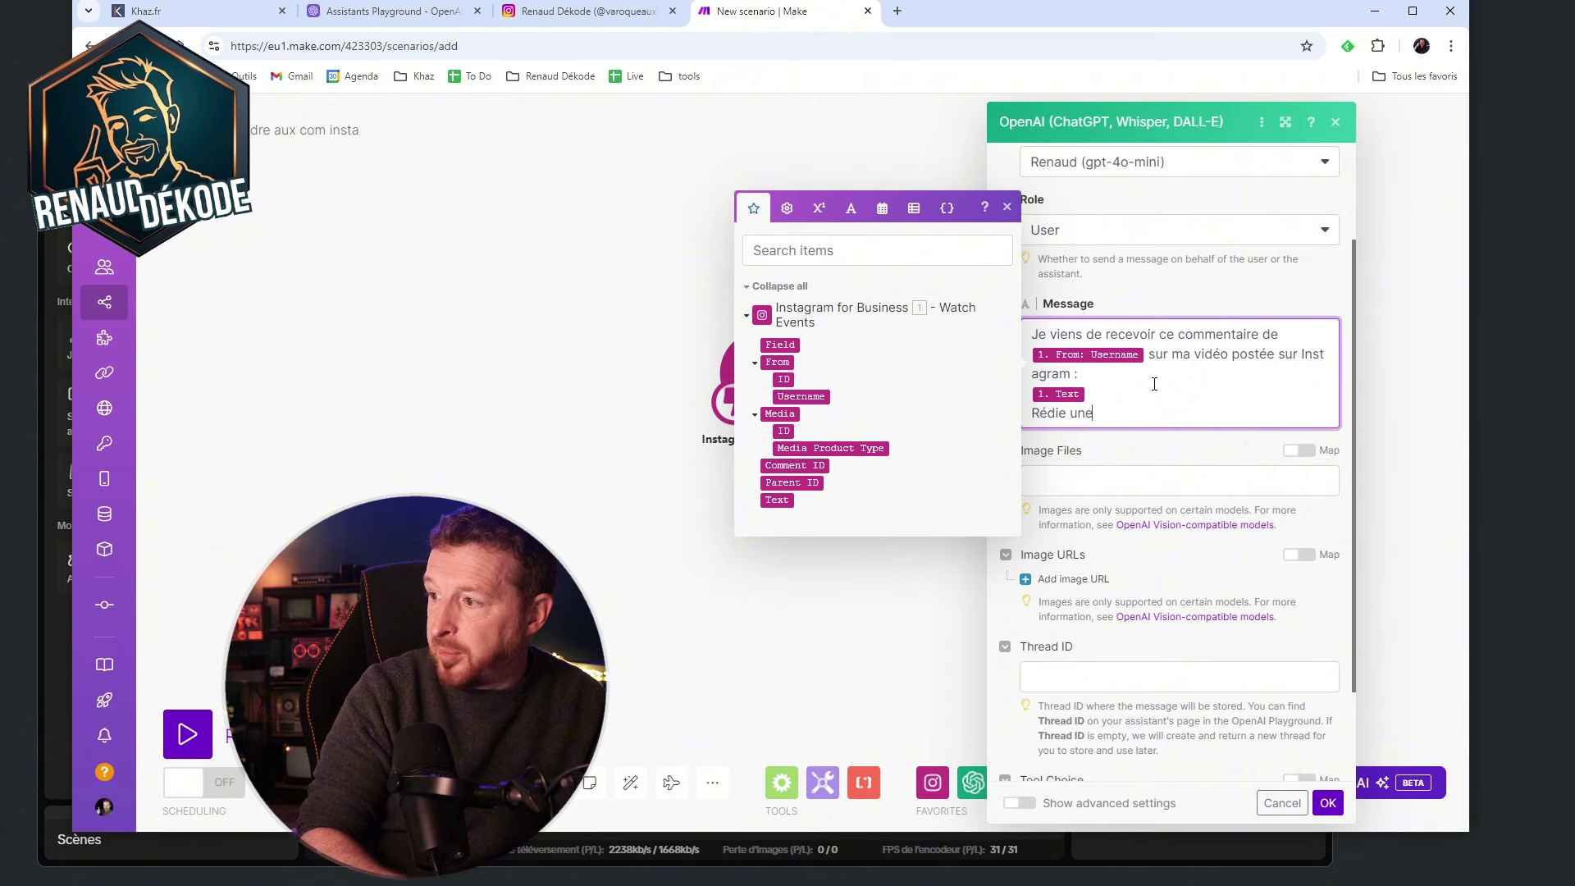
type("ge une répo")
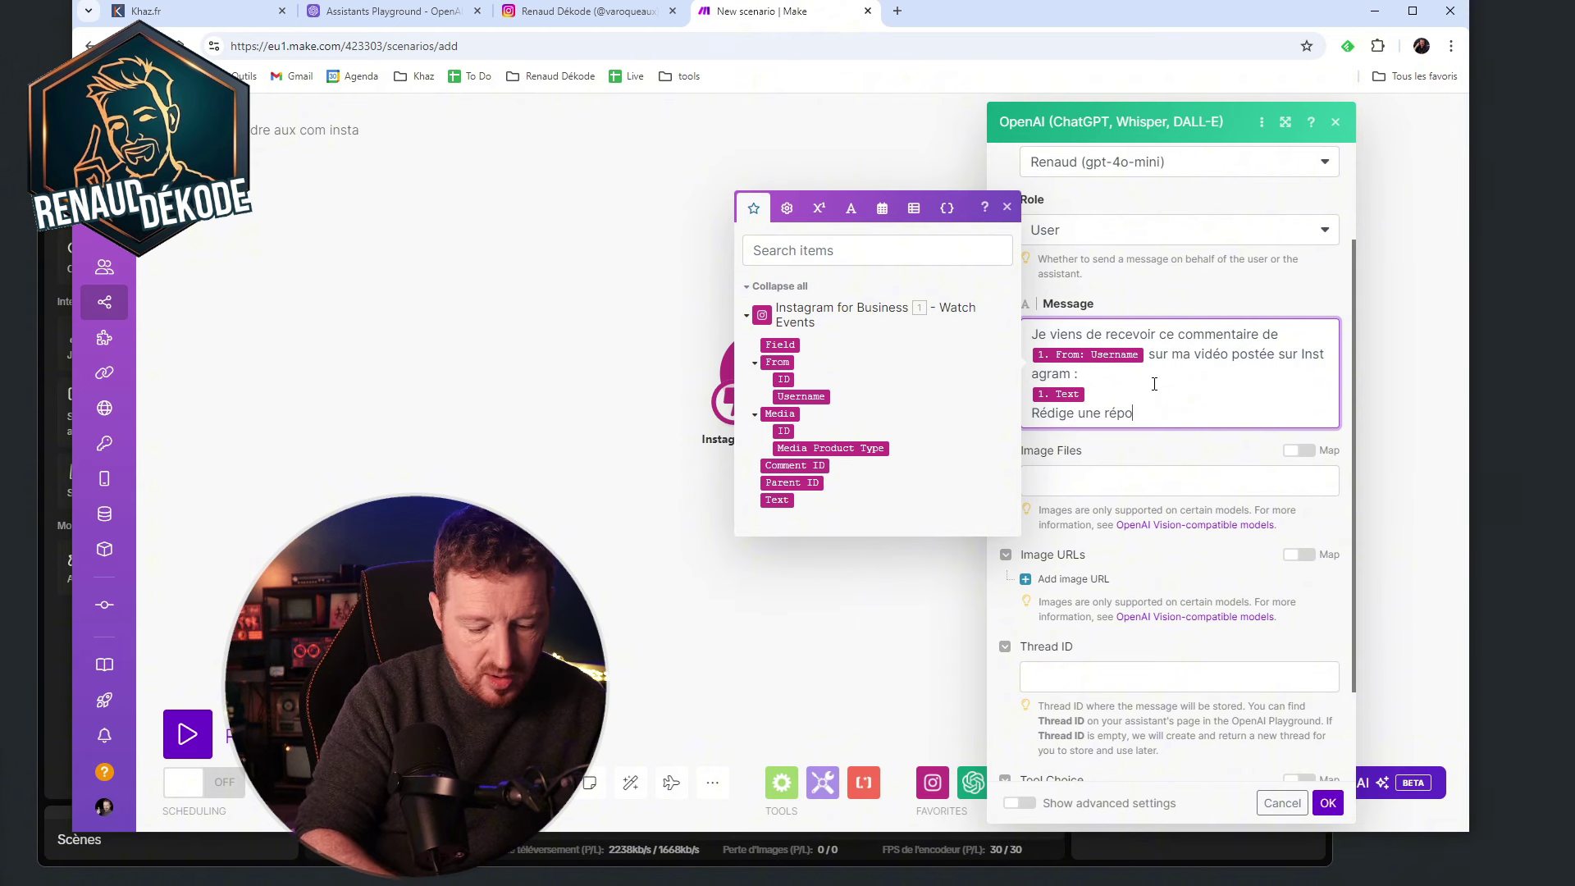
type("nse à ce commenté")
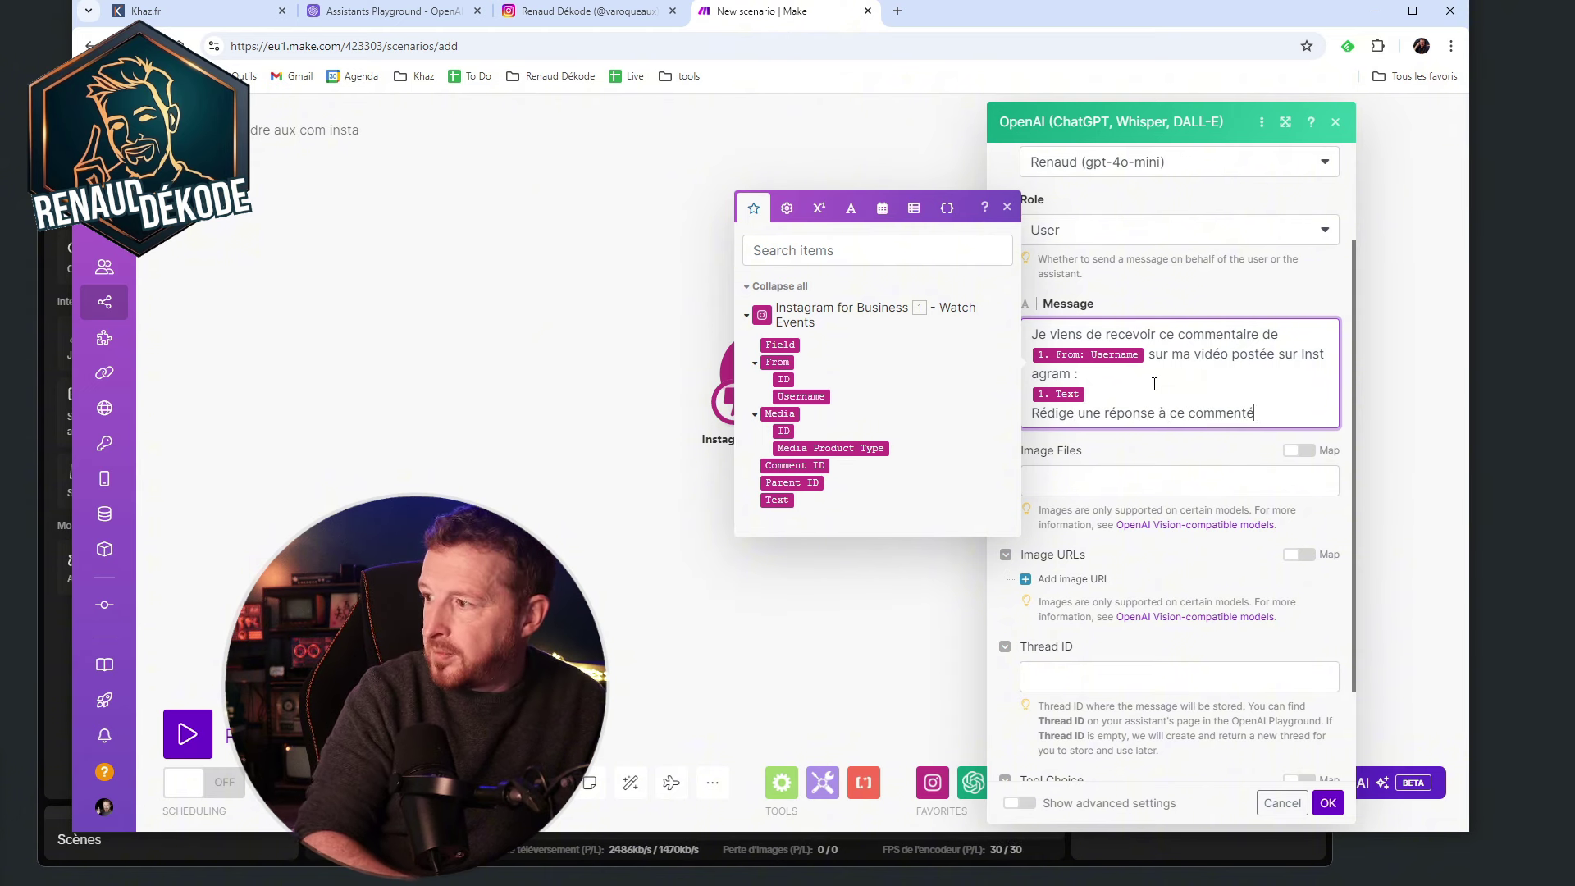
key("BackSpace")
type("aire, en resp")
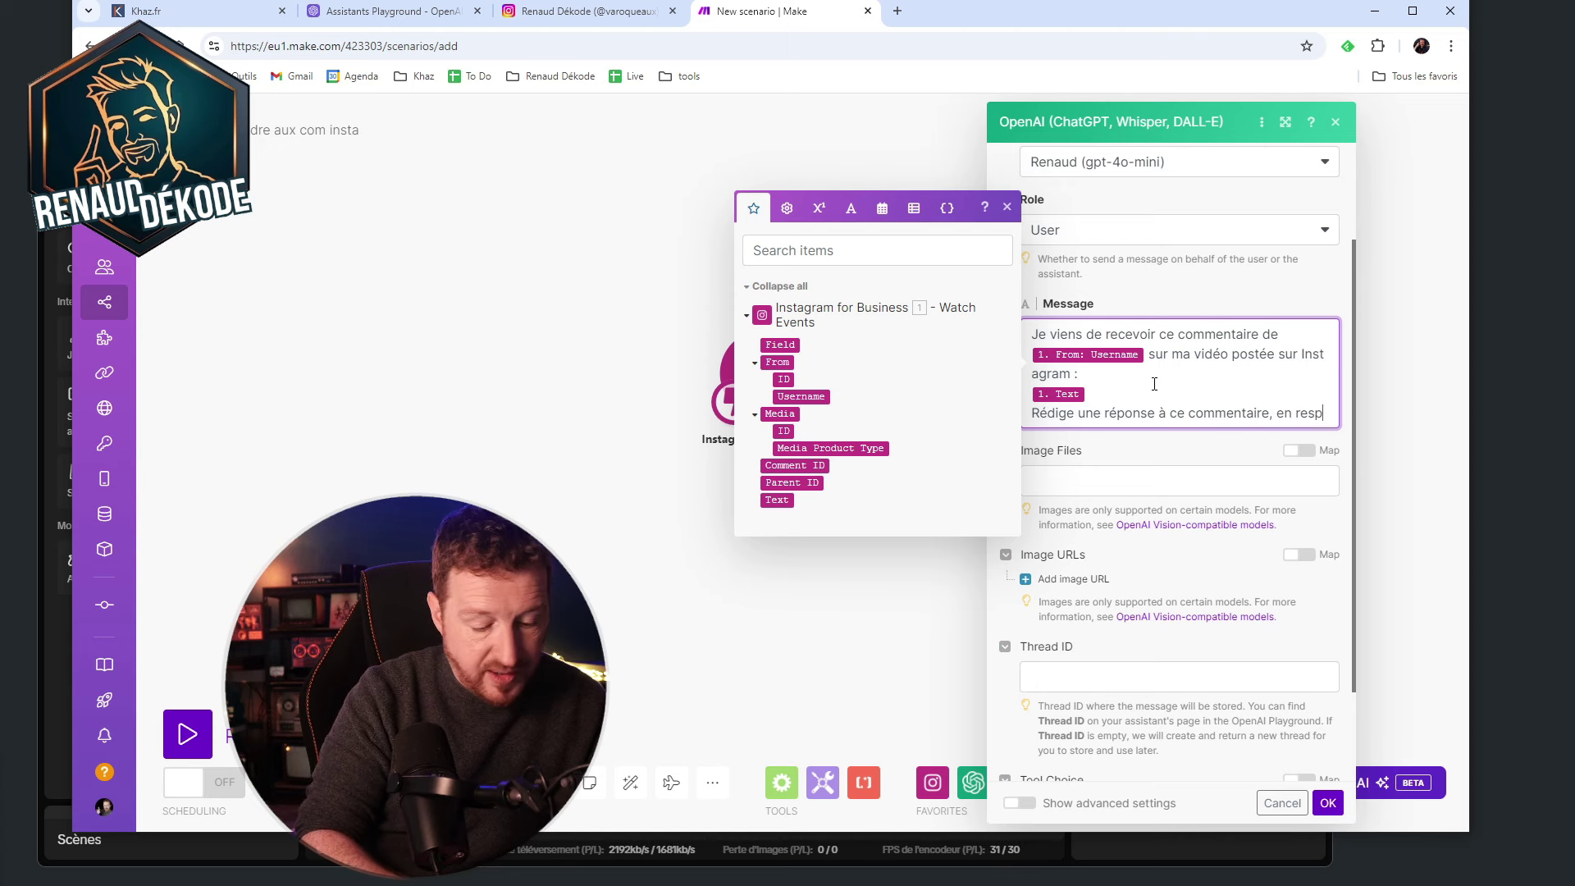
type("ectant ")
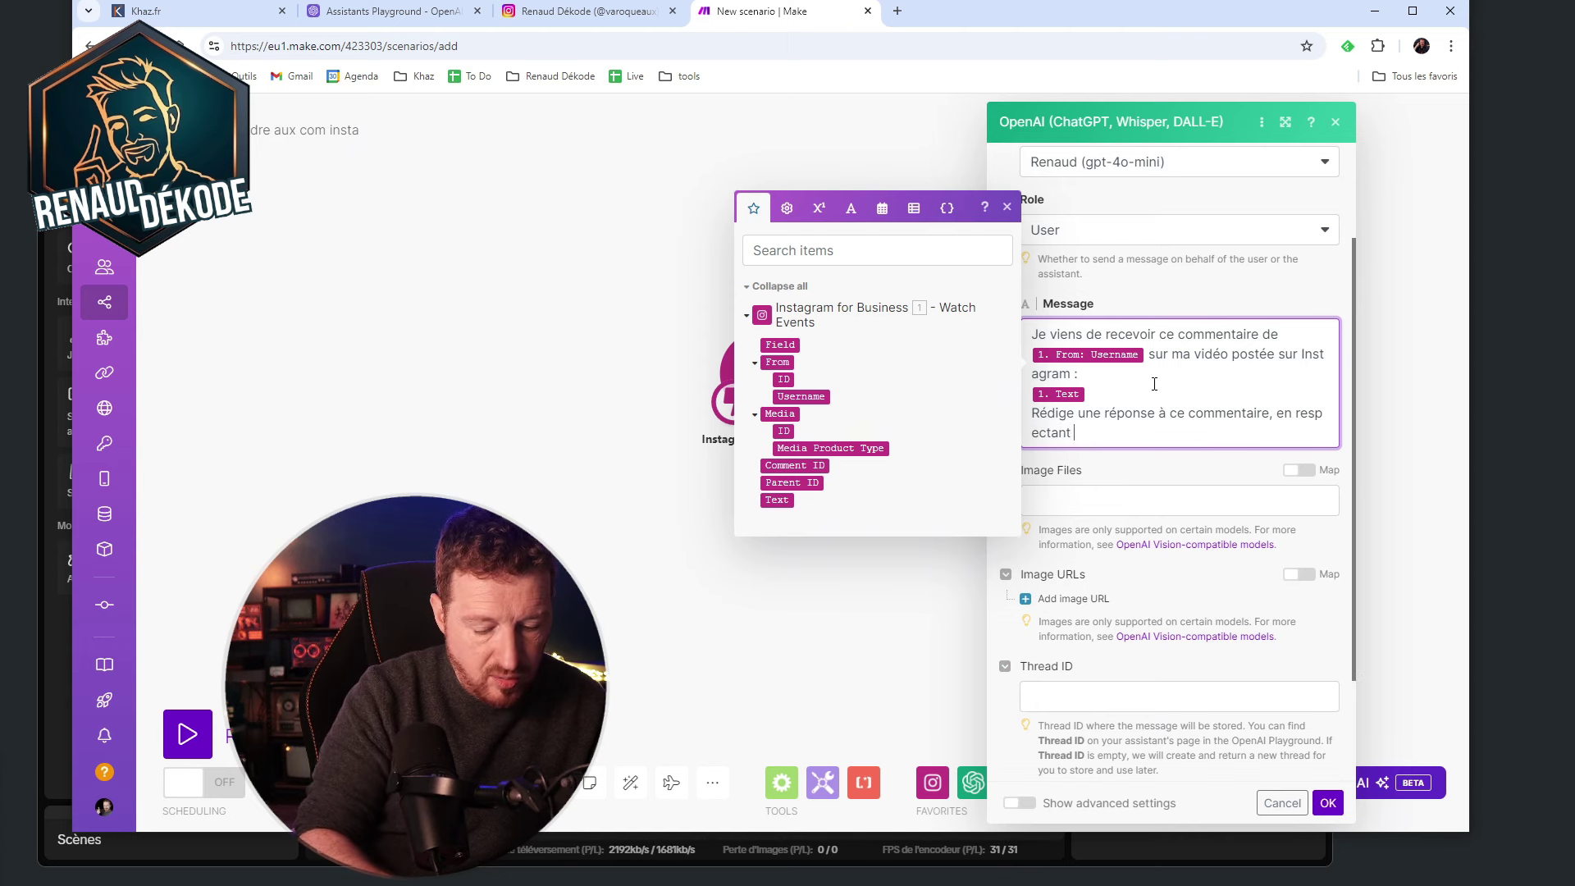
type("mon style, e")
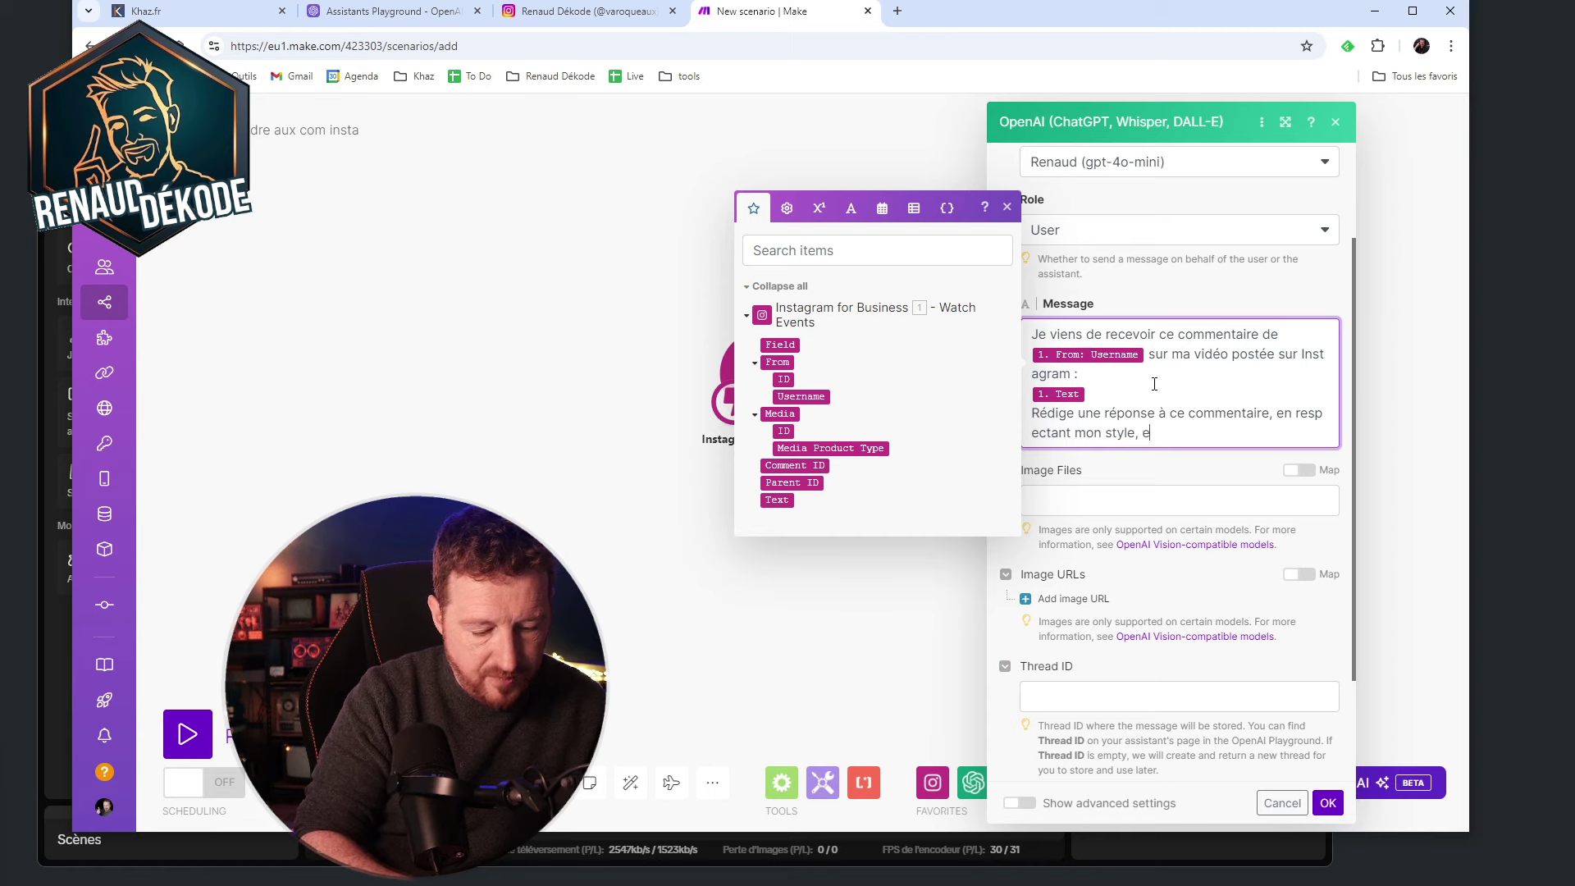
type("n étant gentil, constructif, sympa.")
- Add a last line: "Ne fourni rien d'autre que la réponse à ce commentaire dans ta réponse : aucune mise en forme particulière, pas d'emoji."
key("Return")
type("Ne fourni rien d'autre que la réponse à ce commentaire dans ta réponse : aucune mise en forme particulière, pas d'emoji.")
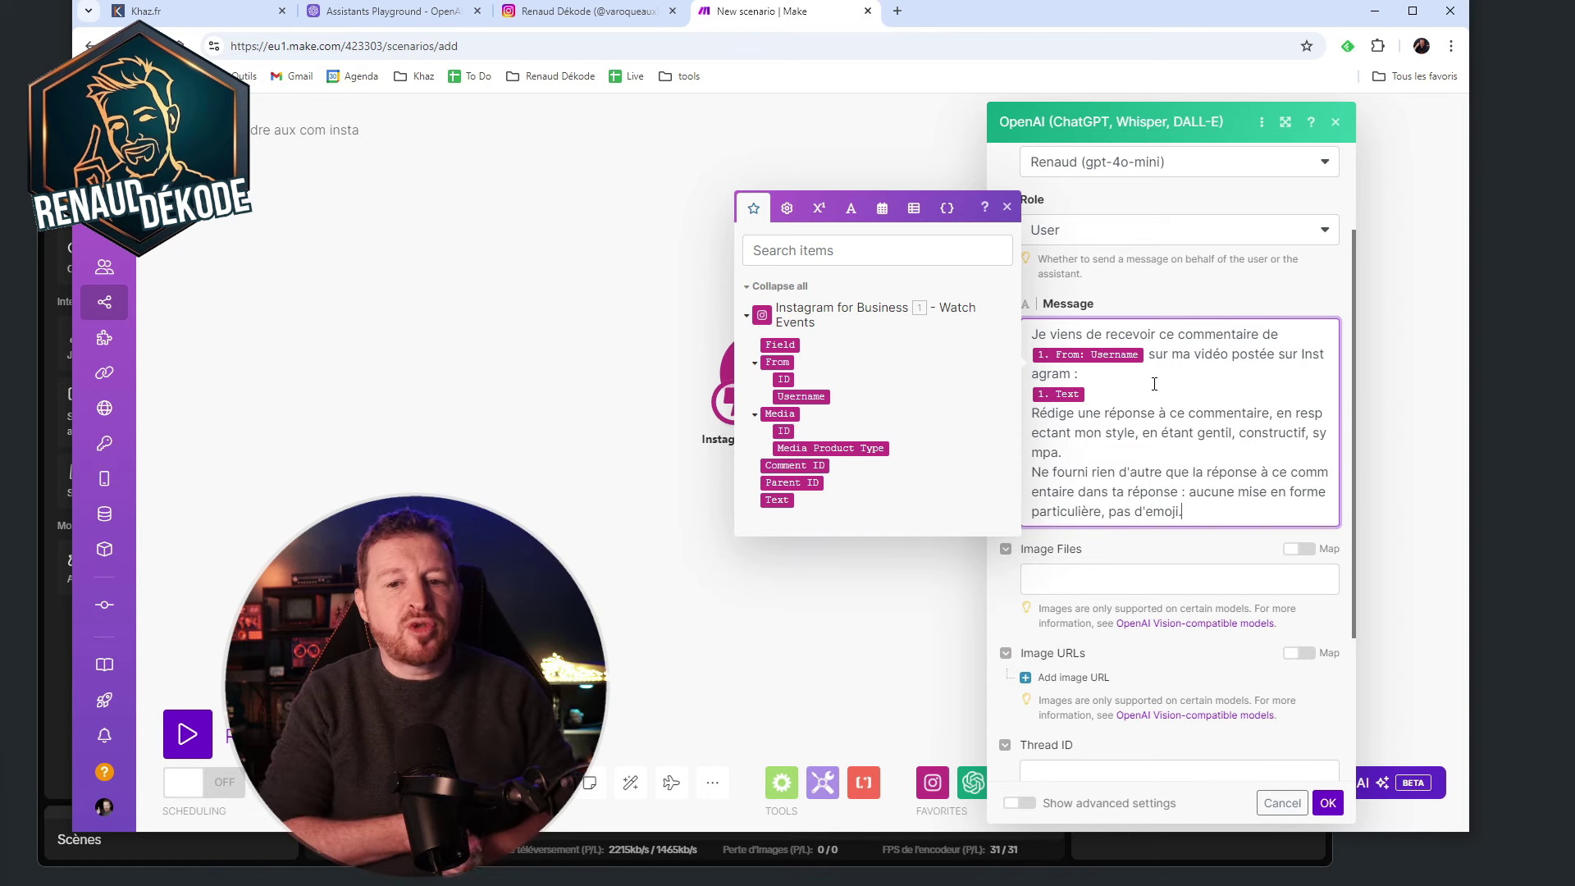